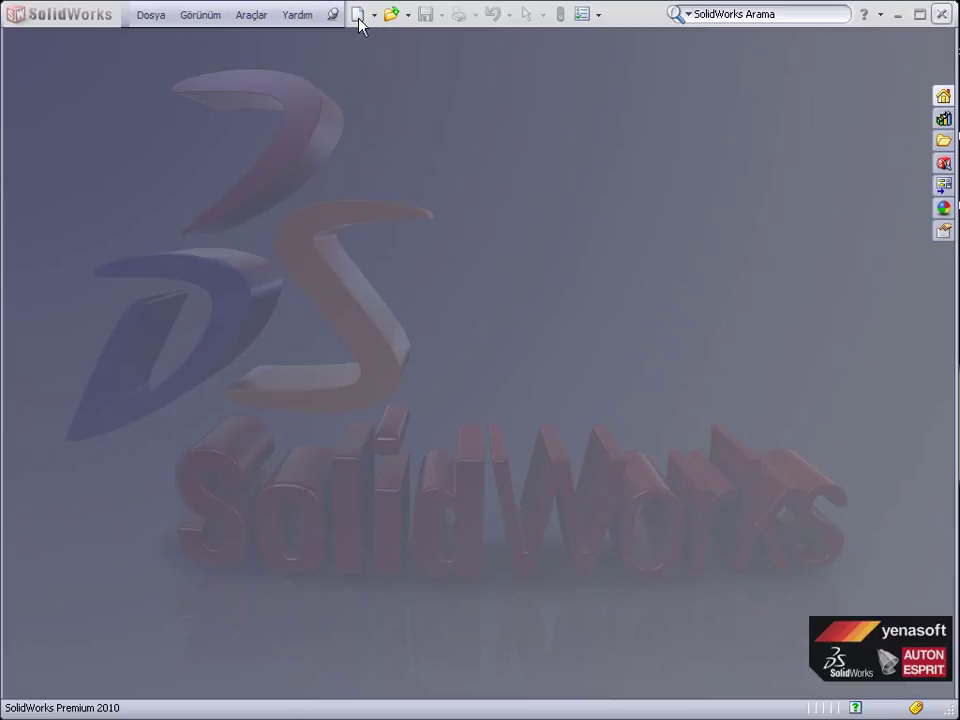
# - Create a new blank Parça (Part) document from the New SolidWorks Document dialog
pyautogui.click(357, 15)
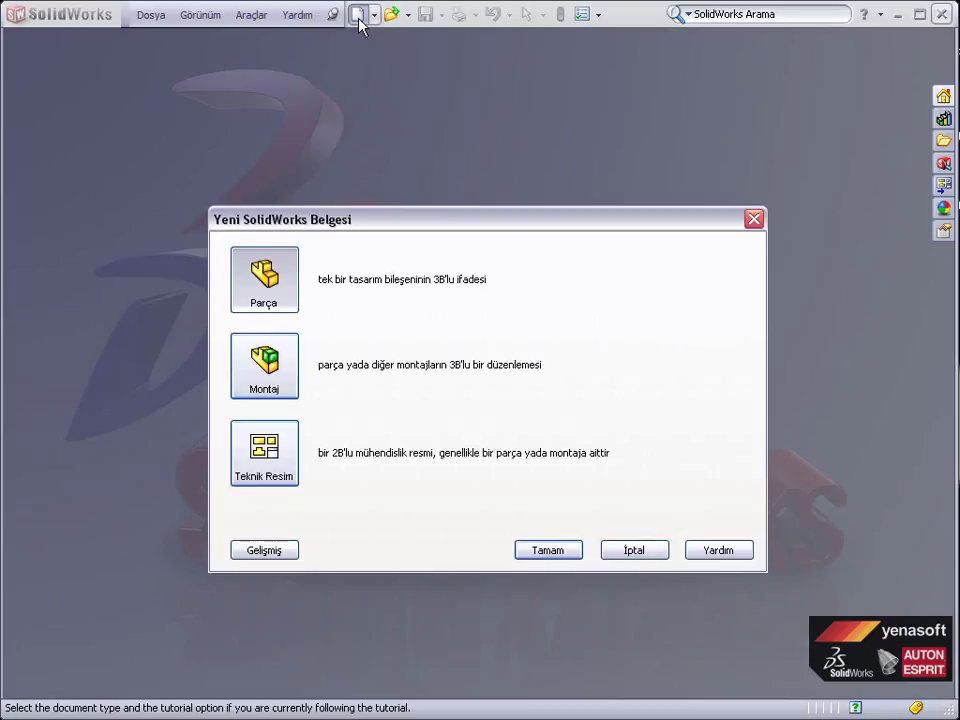
pyautogui.doubleClick(291, 287)
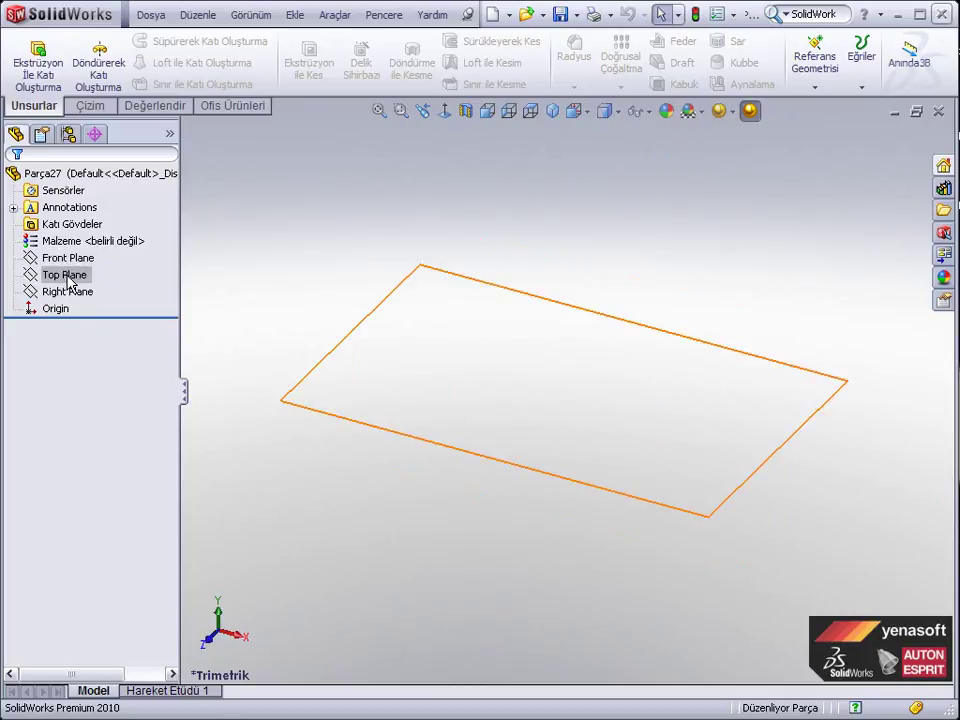
# - Start sketch Çizim1 on the Top Plane and choose the Line tool
pyautogui.click(67, 283)
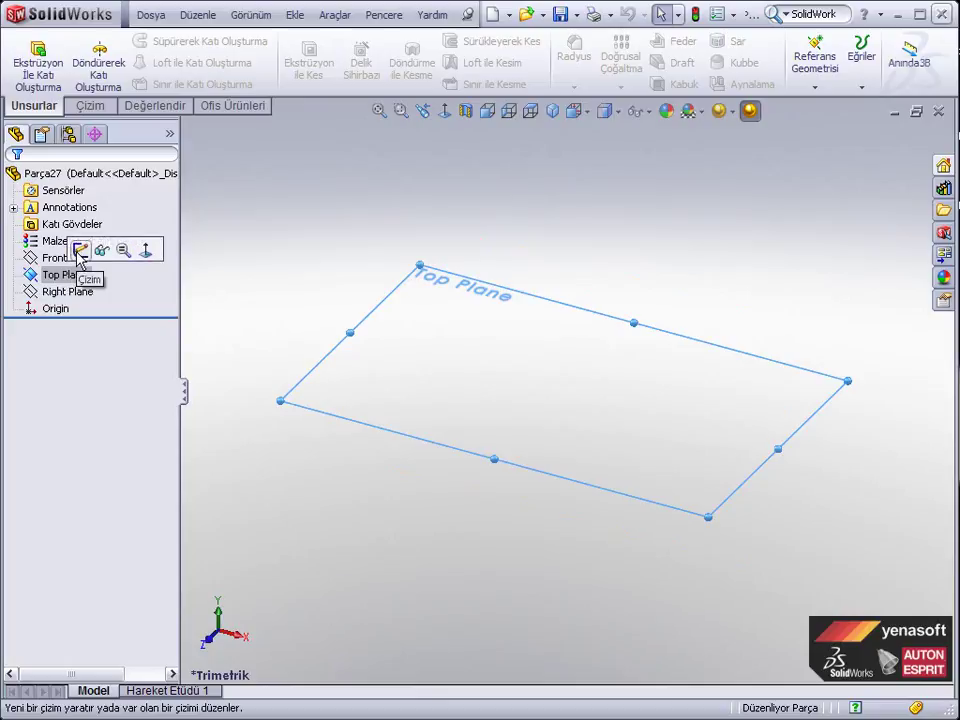
pyautogui.click(78, 253)
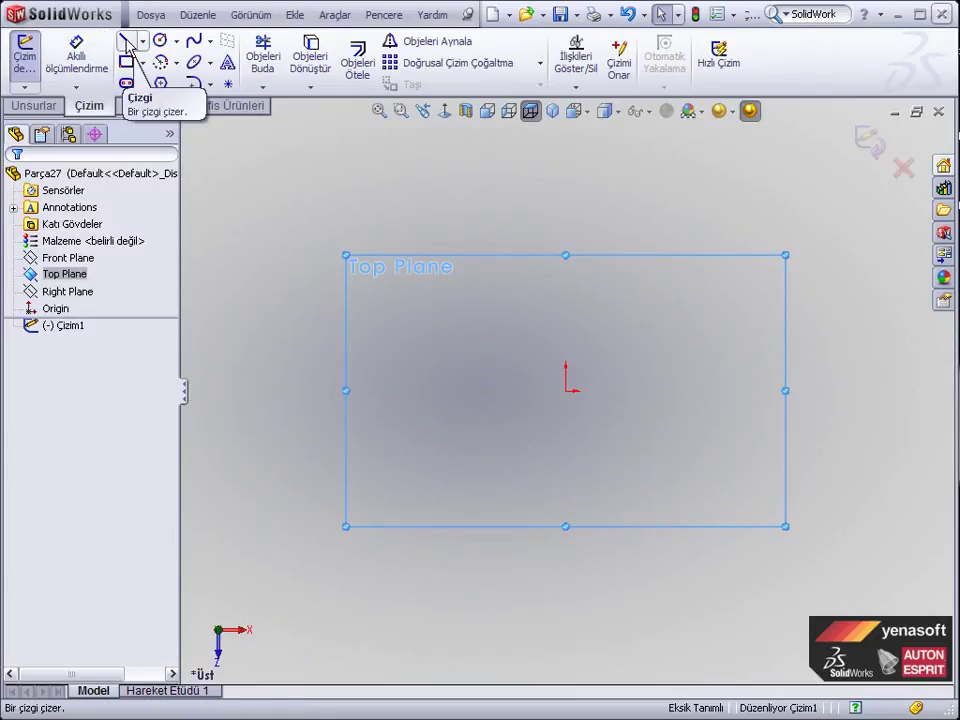
pyautogui.click(127, 44)
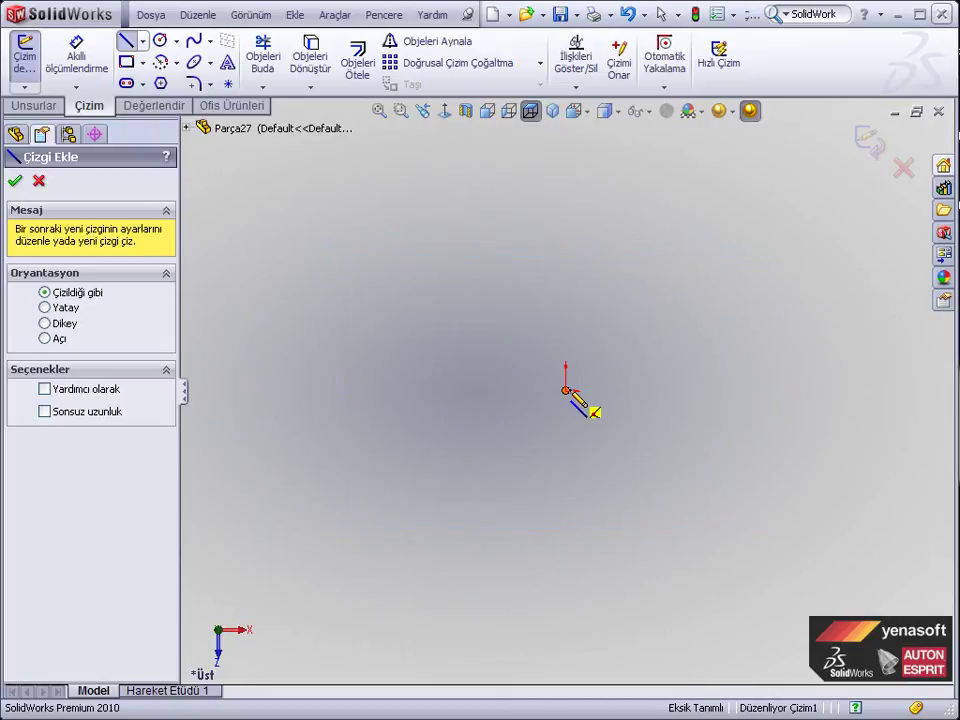
# - Draw six connected lines from the origin: up, right, angled up, perpendicular, down-left, back to origin
pyautogui.click(567, 391)
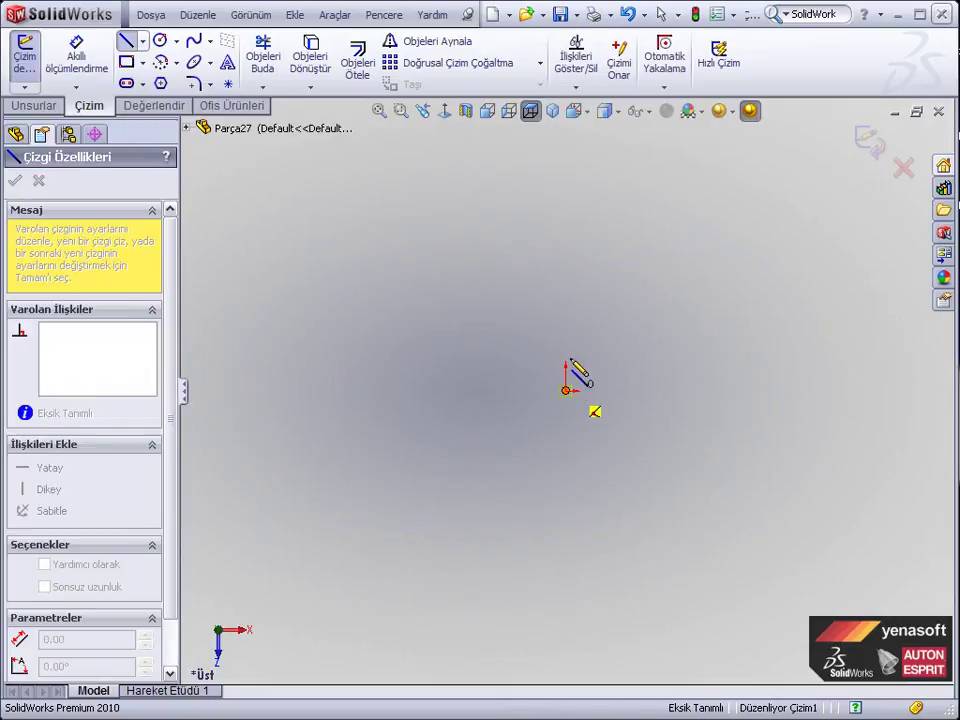
pyautogui.click(566, 257)
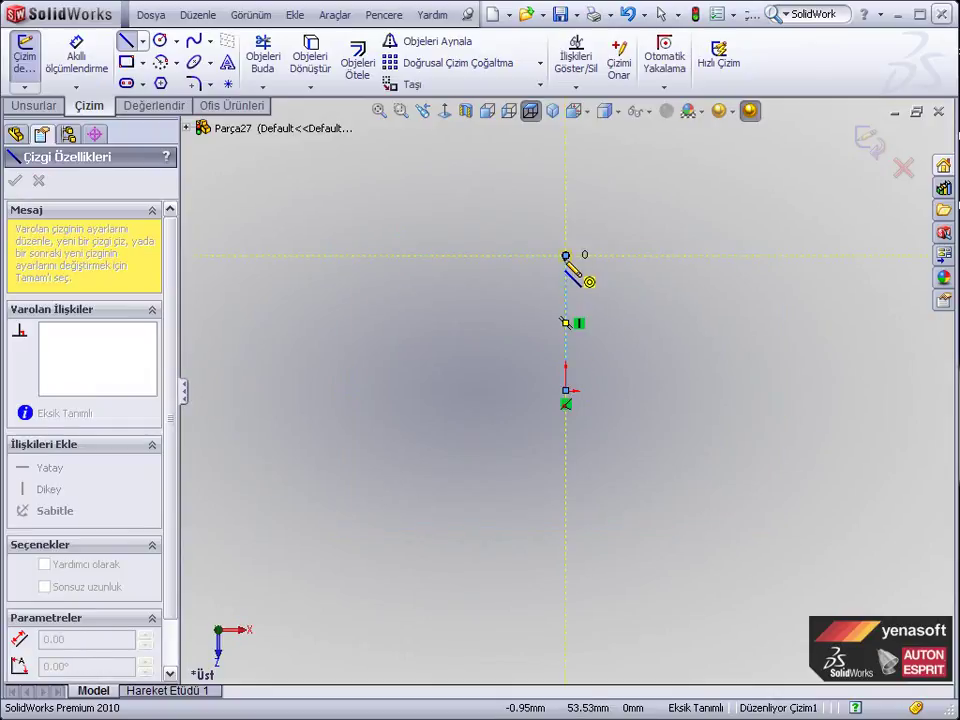
pyautogui.click(711, 256)
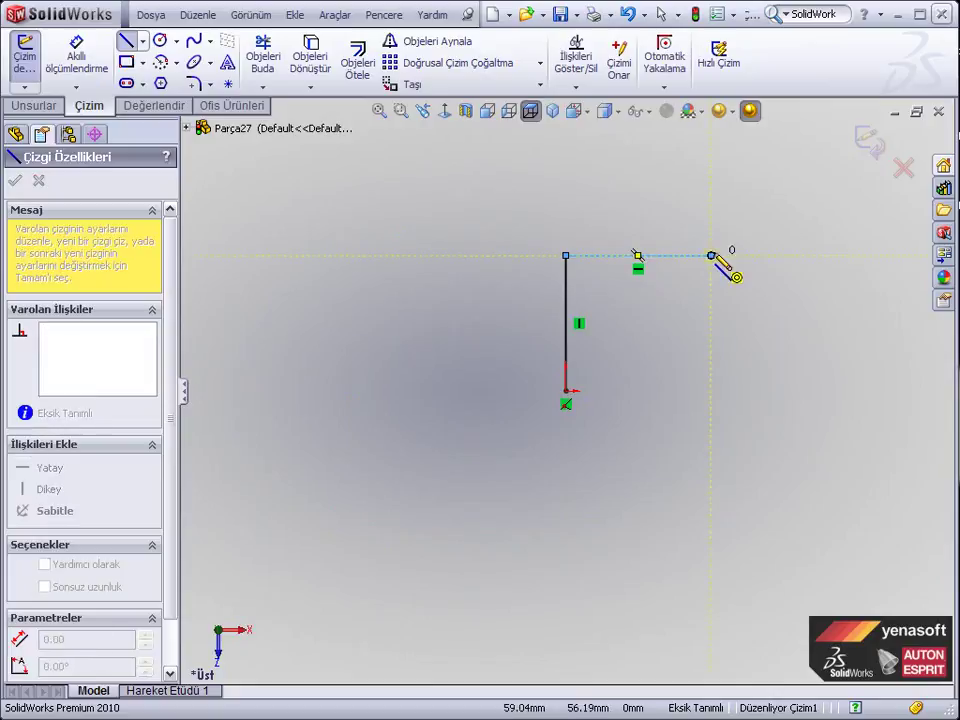
pyautogui.doubleClick(795, 189)
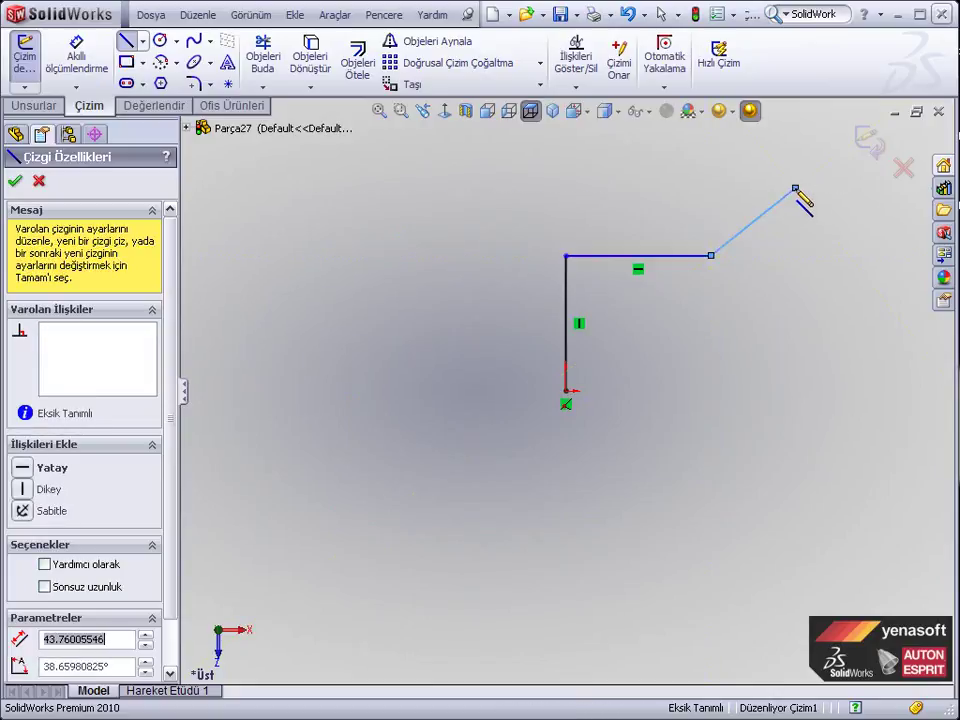
pyautogui.click(795, 189)
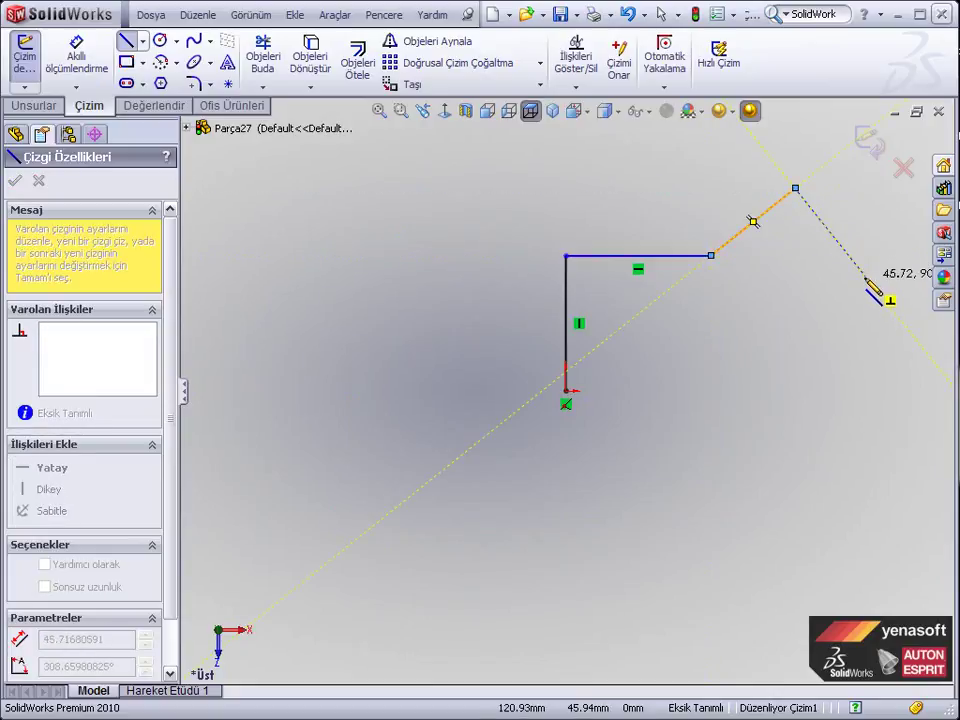
pyautogui.doubleClick(866, 277)
pyautogui.click(866, 278)
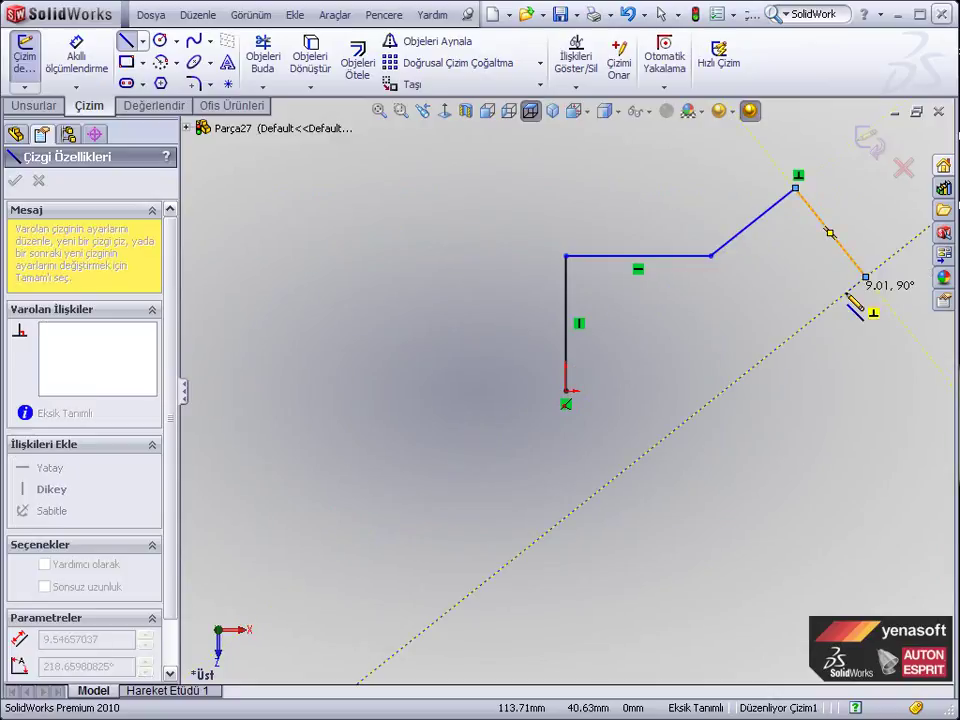
pyautogui.doubleClick(736, 382)
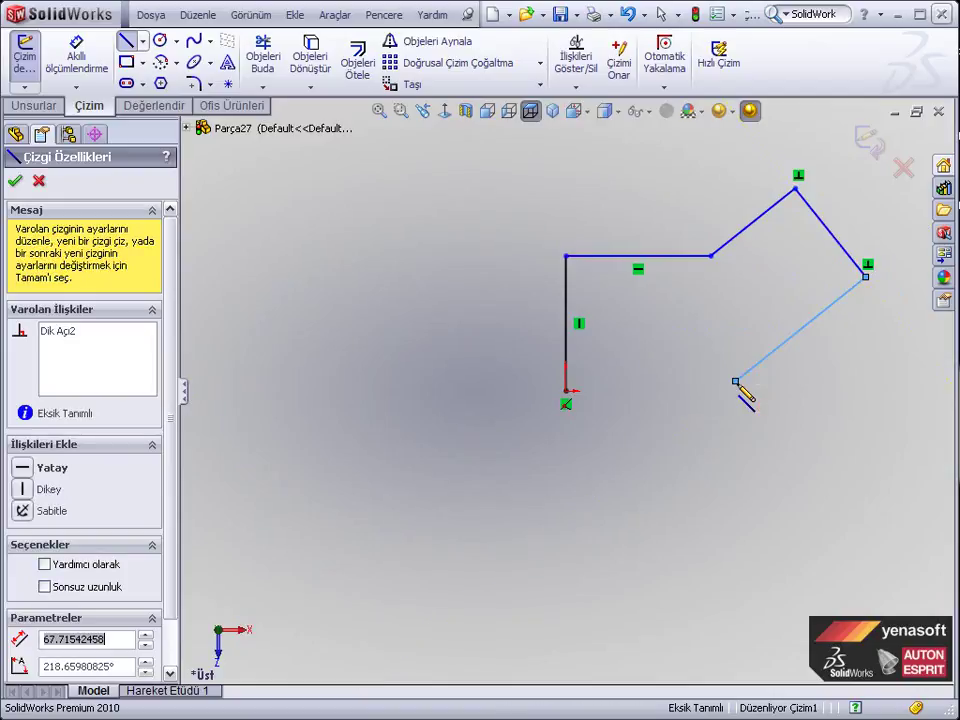
pyautogui.click(736, 382)
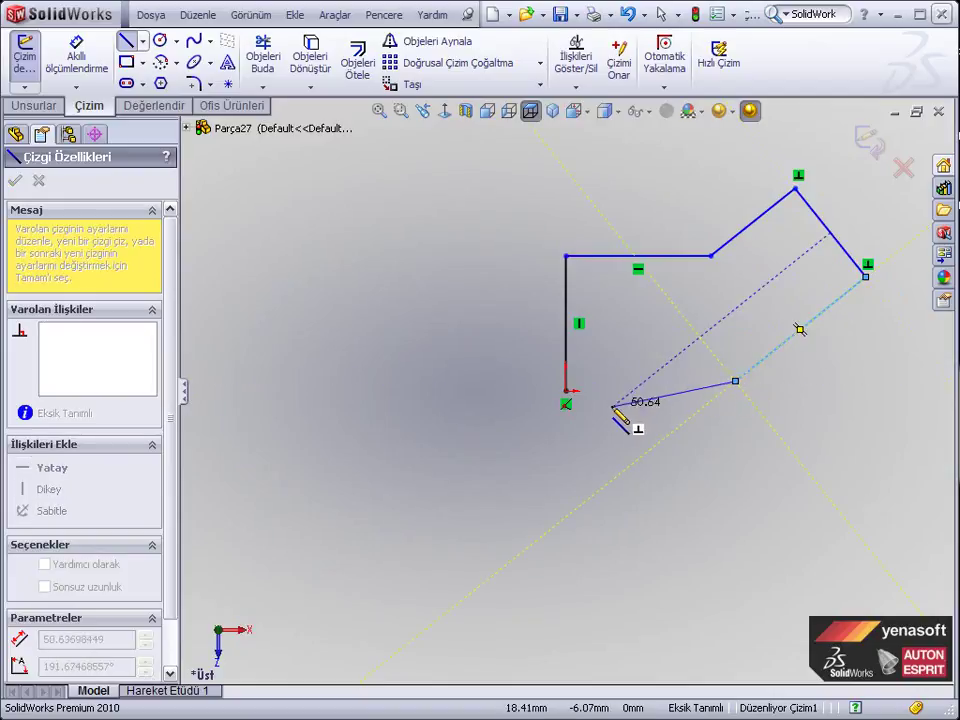
pyautogui.click(566, 392)
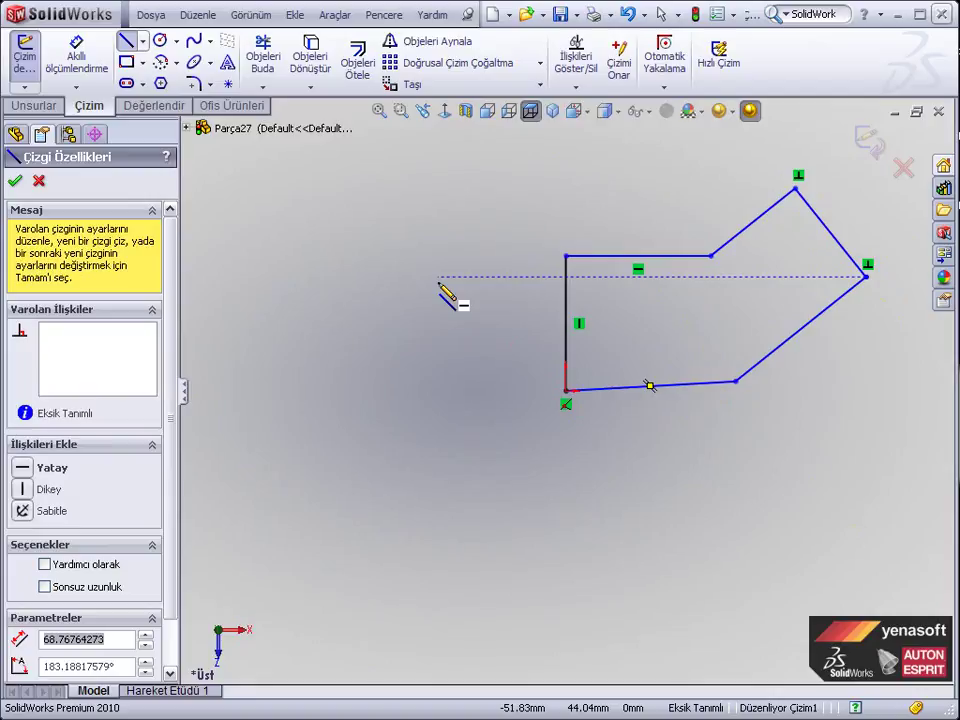
pyautogui.rightClick(438, 293)
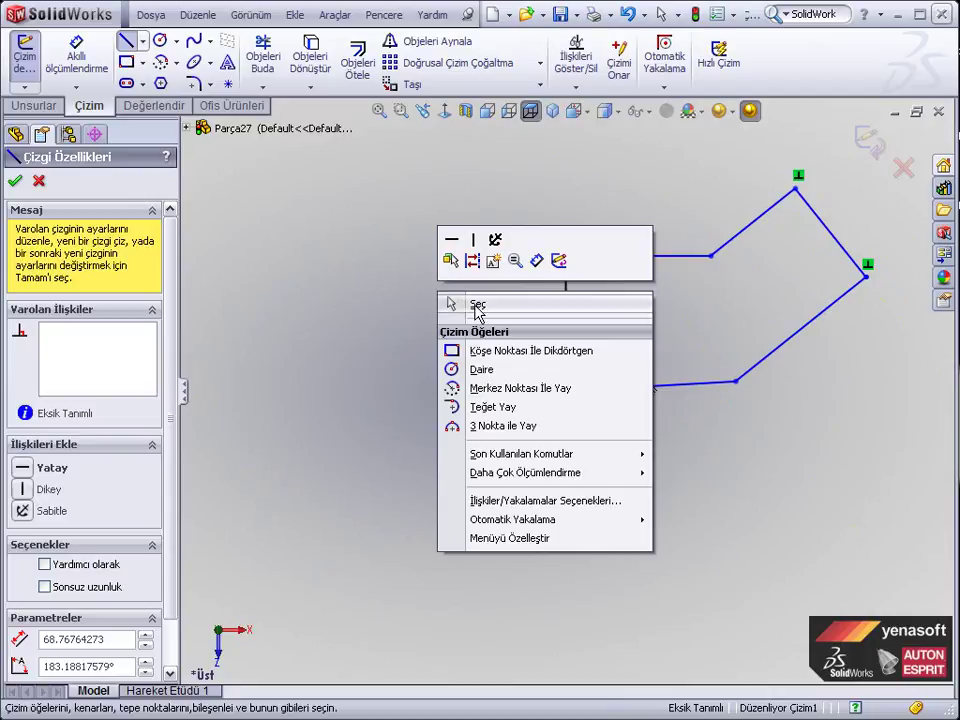
# - End the Line tool by choosing Seç (Select) from the shortcut menu
pyautogui.click(477, 305)
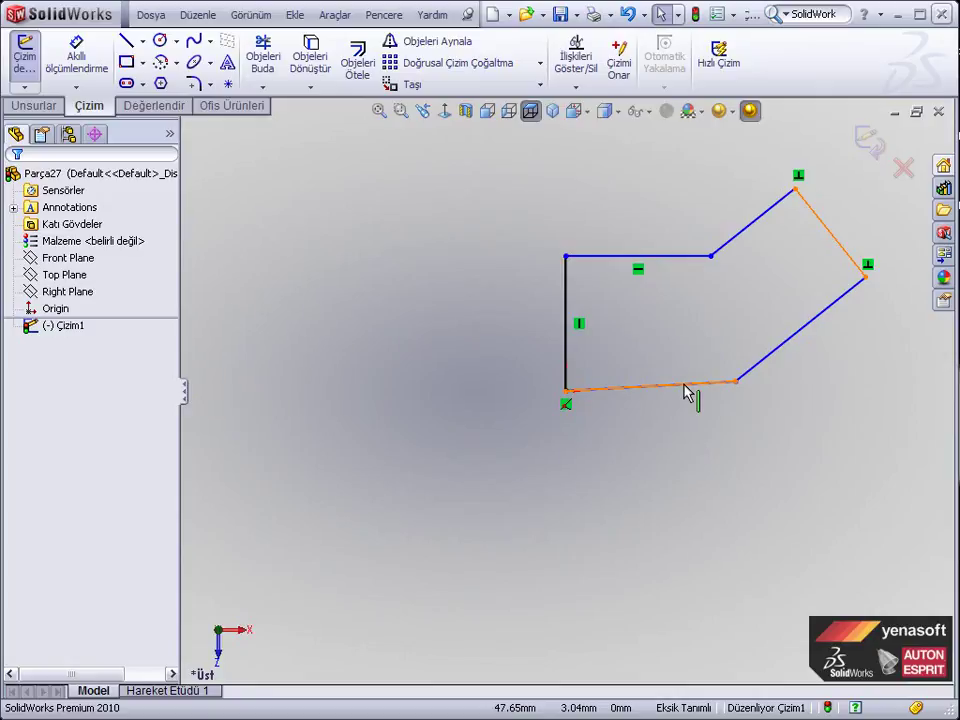
# - Apply Yatay Yap (Make Horizontal) to the outline's bottom line
pyautogui.click(686, 392)
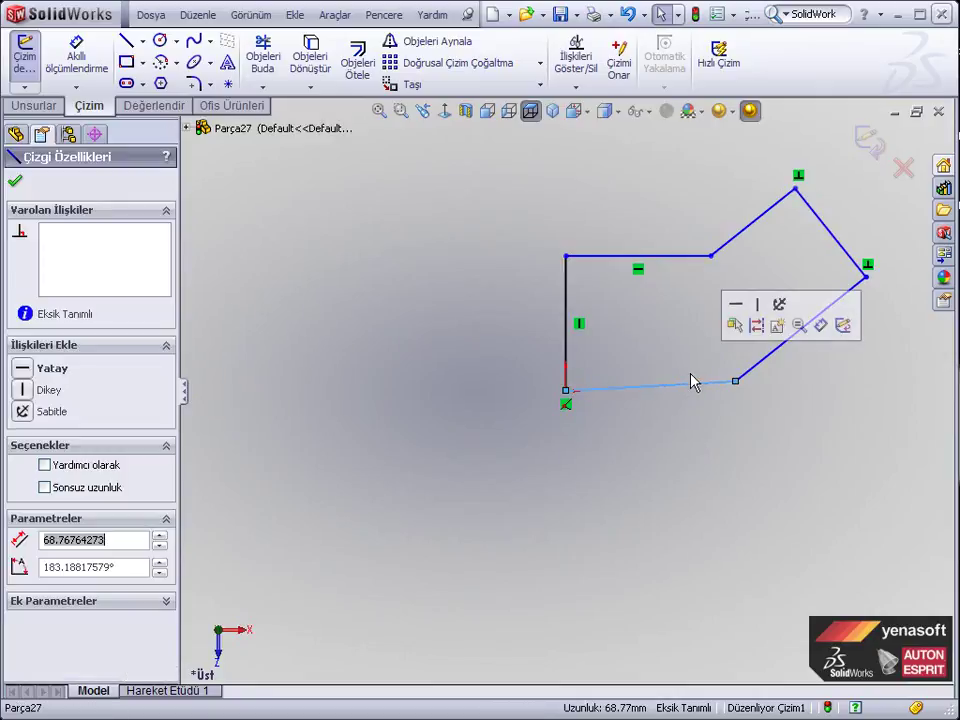
pyautogui.click(734, 308)
pyautogui.click(734, 310)
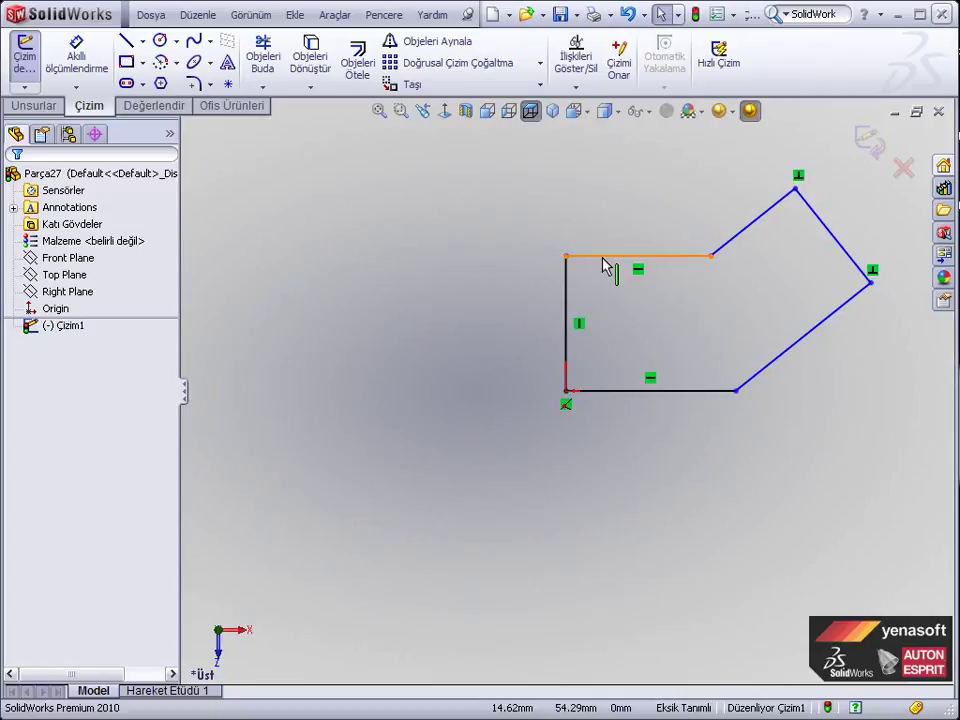
# - Drag the top line up and back to test its freedom, then deselect
pyautogui.moveTo(603, 258); pyautogui.dragTo(614, 220)
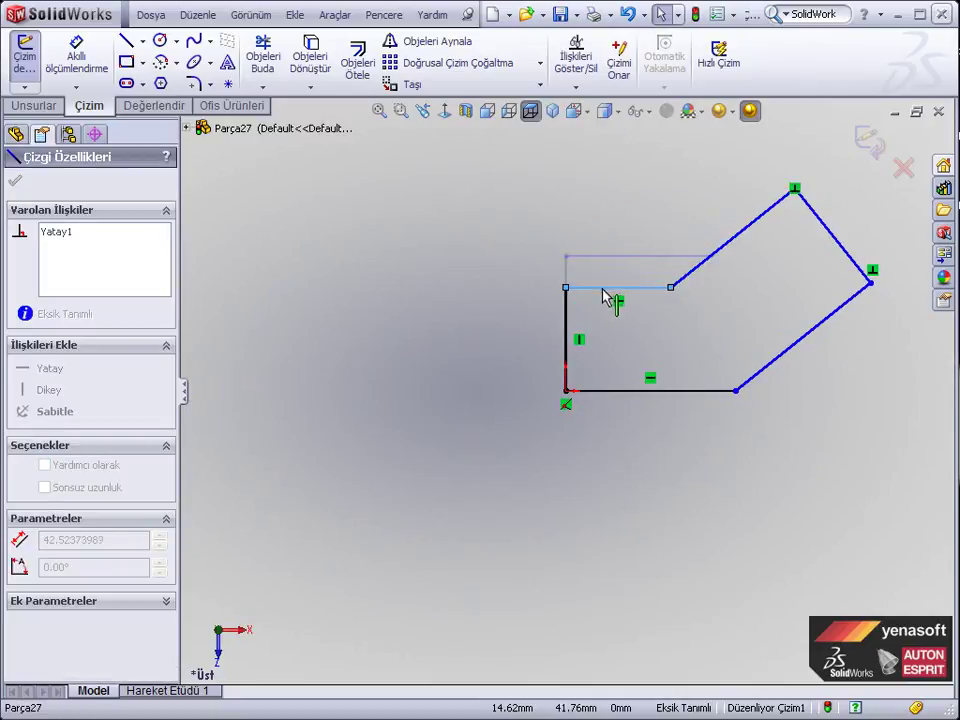
pyautogui.moveTo(614, 220); pyautogui.dragTo(615, 264)
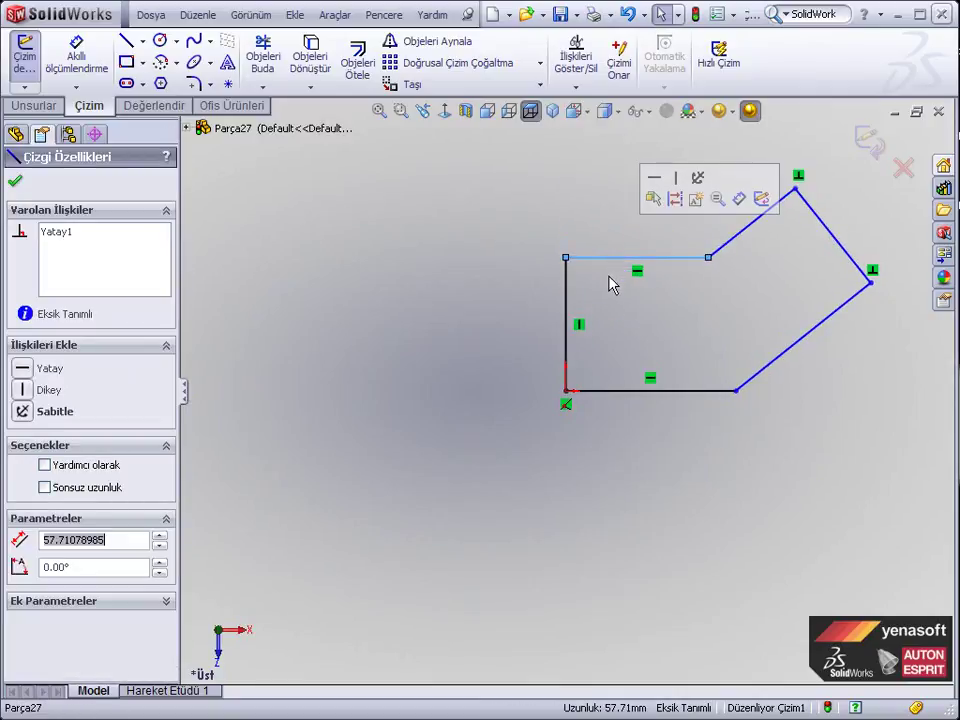
pyautogui.click(565, 300)
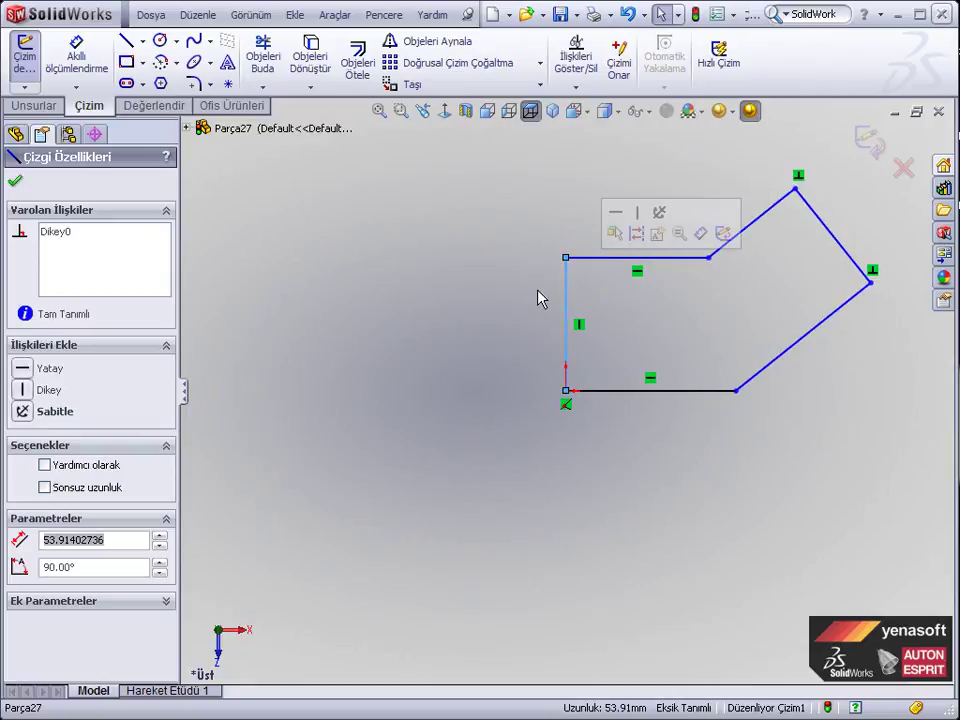
pyautogui.press('Escape')
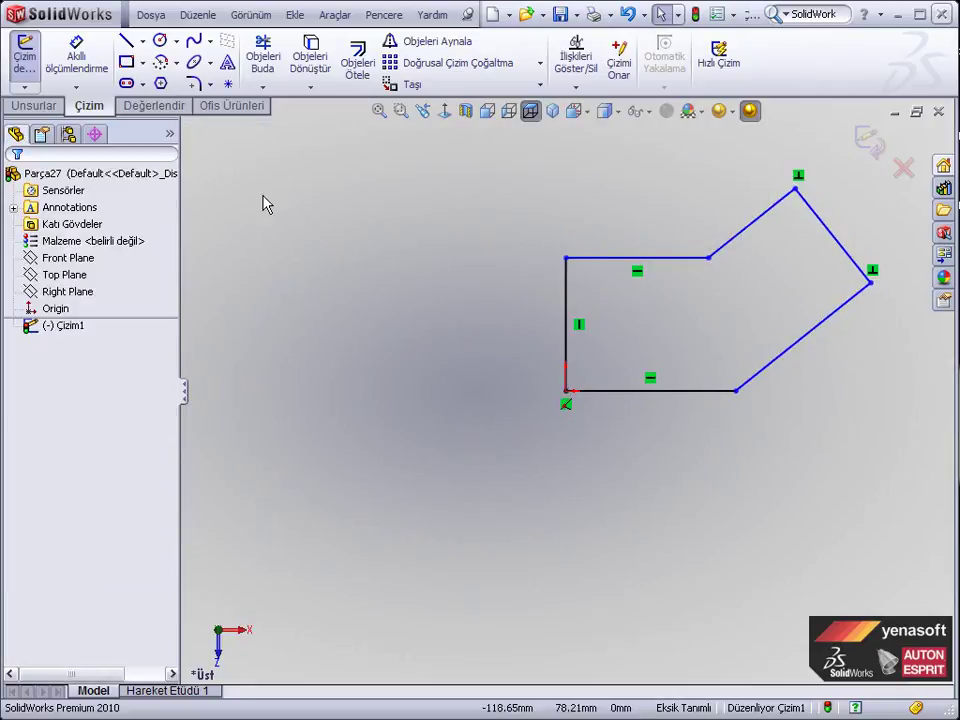
# - Dimension the left edge 25 mm, the slanted end 20 mm and the bottom edge 32 mm
pyautogui.click(99, 72)
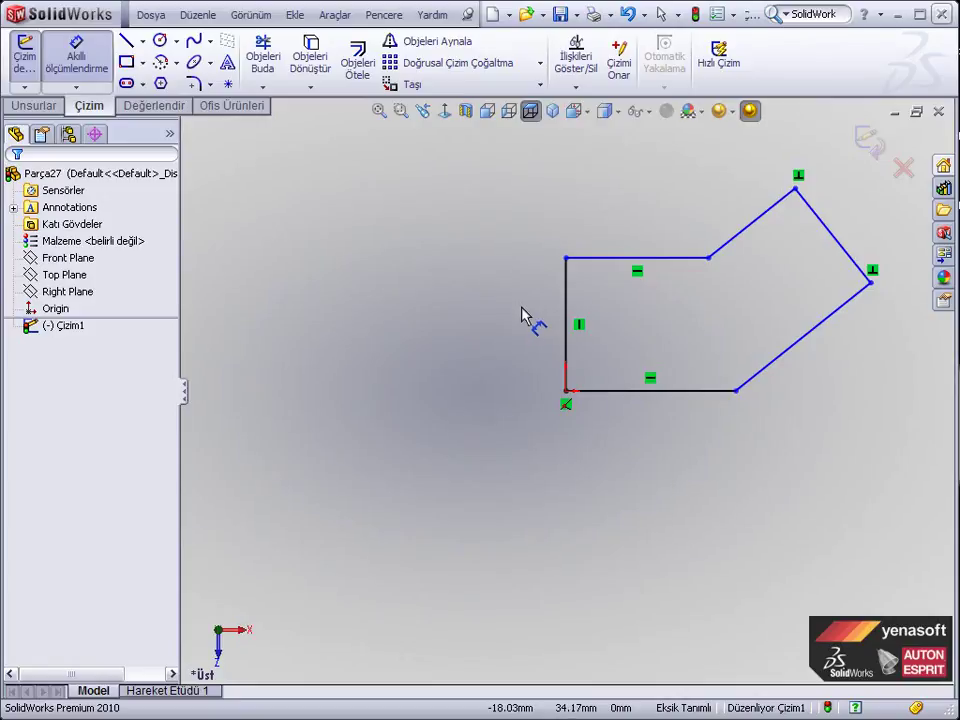
pyautogui.click(567, 286)
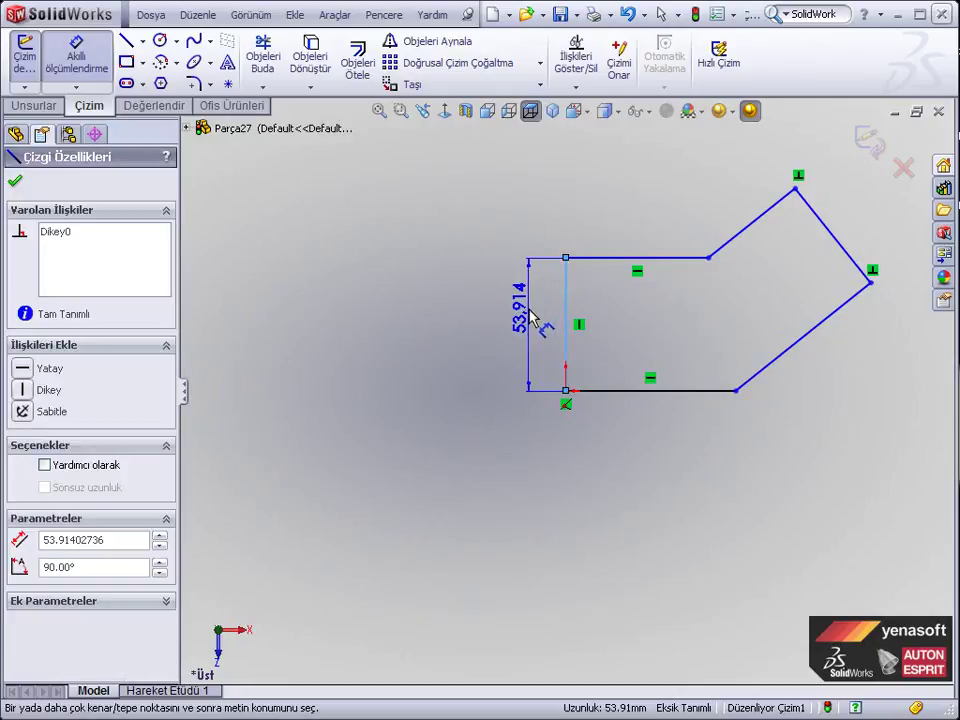
pyautogui.click(532, 318)
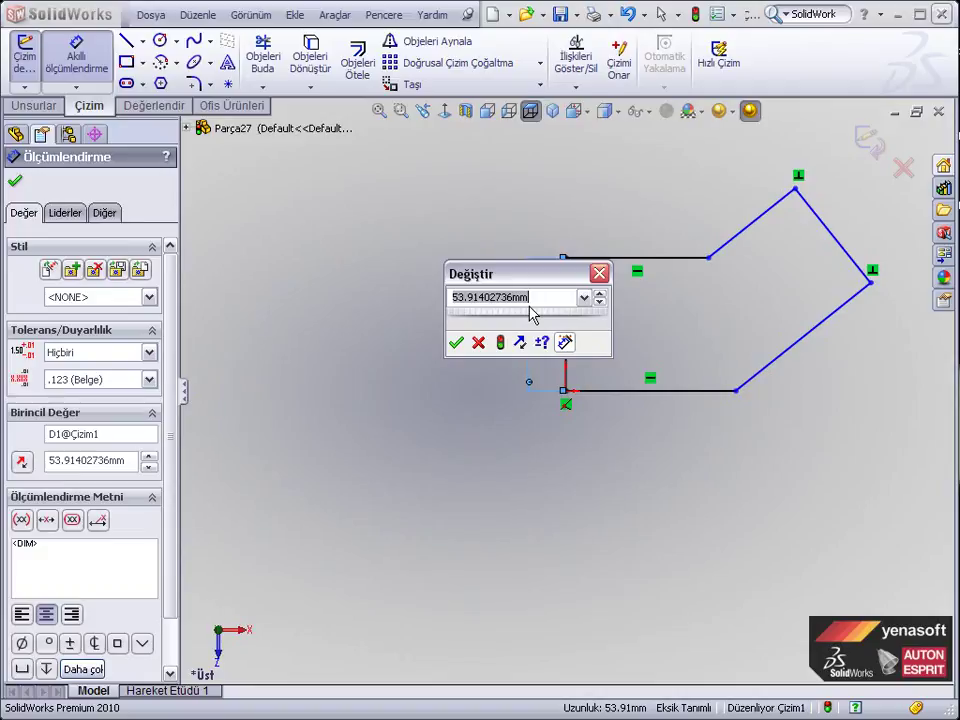
pyautogui.write('25')
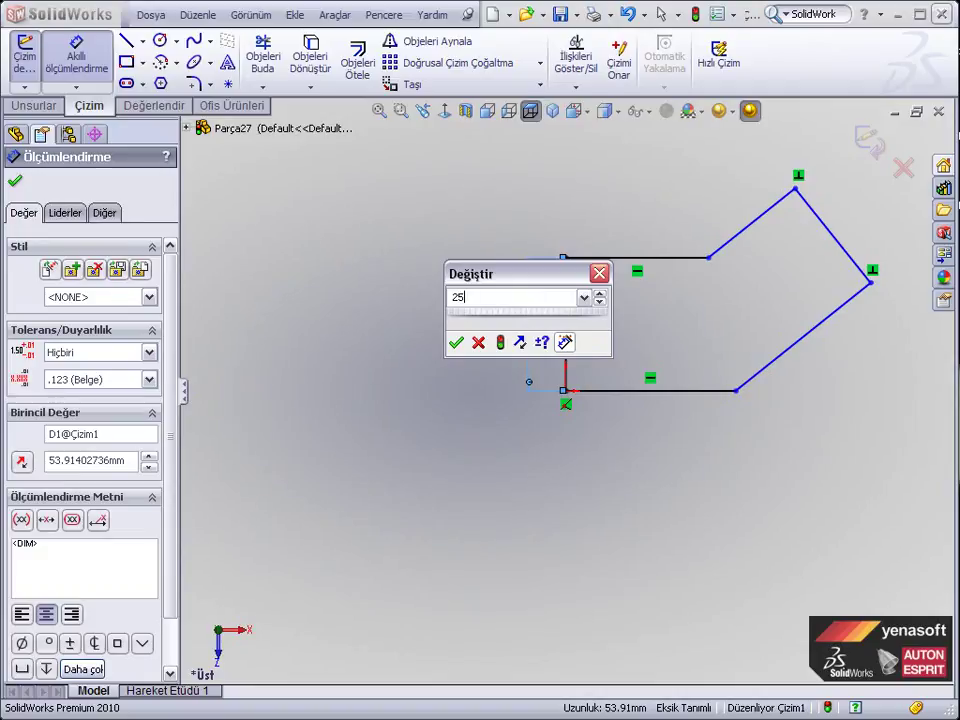
pyautogui.press('Return')
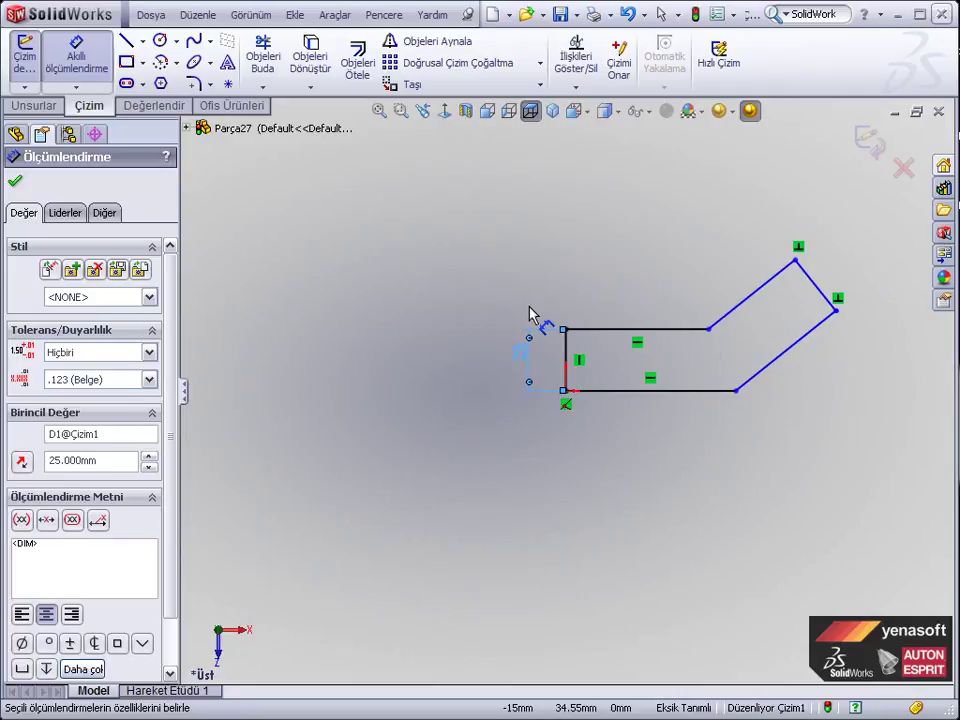
pyautogui.click(817, 292)
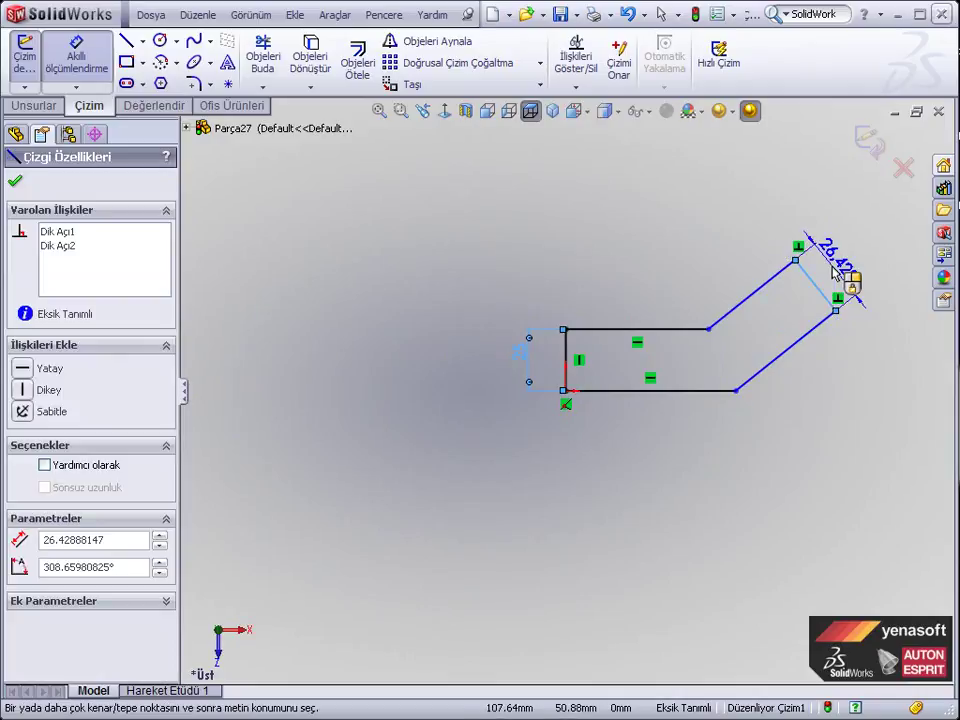
pyautogui.click(836, 272)
pyautogui.write('20')
pyautogui.press('Return')
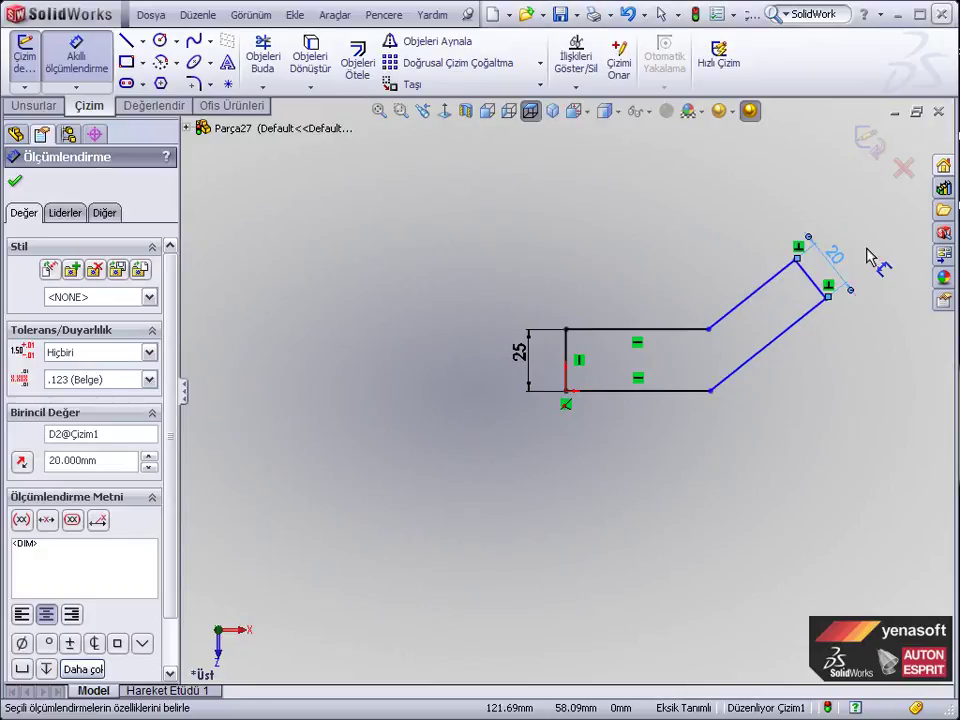
pyautogui.click(673, 392)
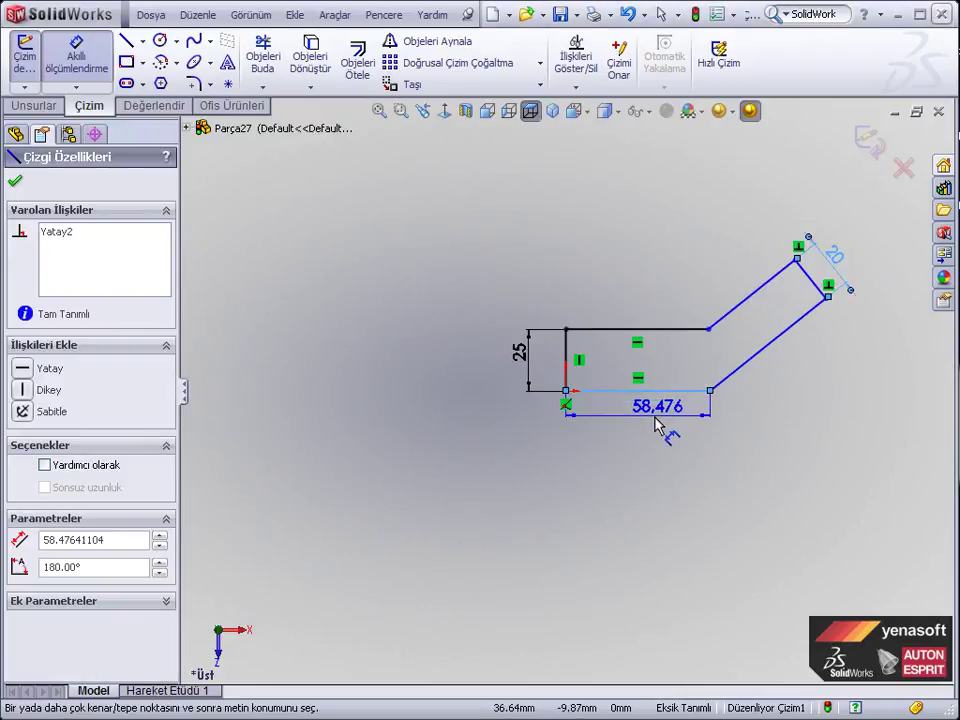
pyautogui.click(646, 455)
pyautogui.write('32')
pyautogui.press('Return')
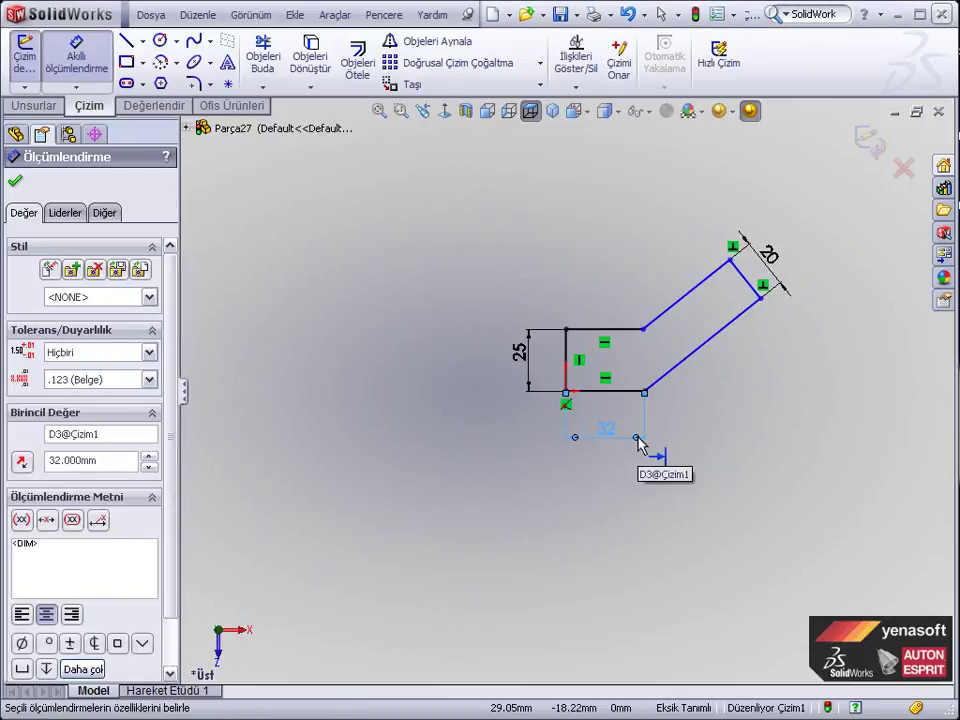
# - Add a 125° angle dimension between the upper slanted line and the top line
pyautogui.click(662, 320)
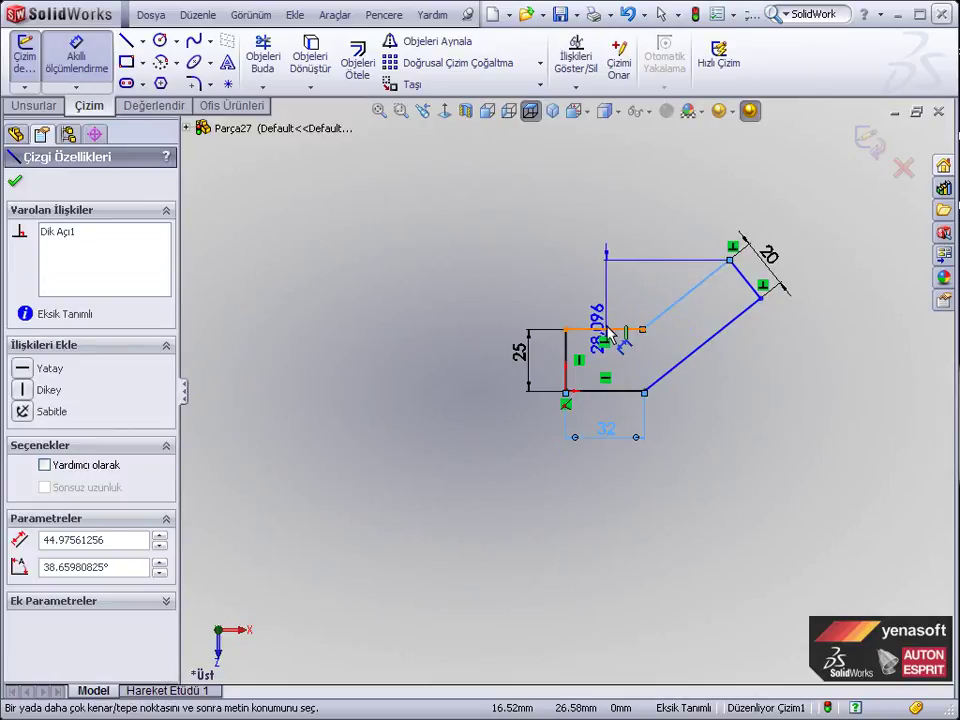
pyautogui.click(610, 330)
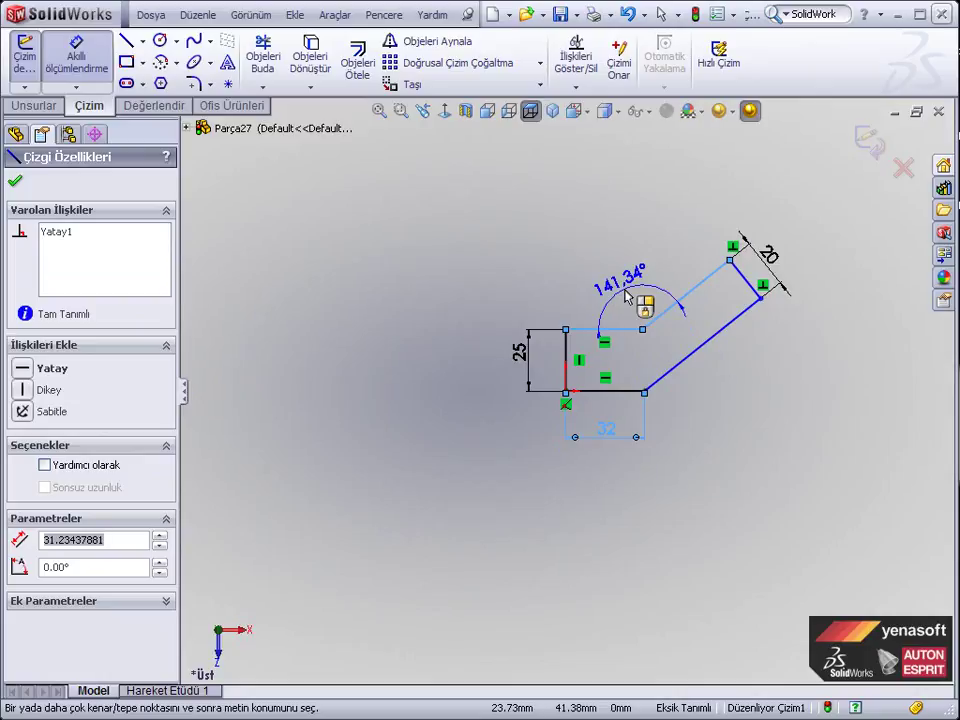
pyautogui.click(626, 296)
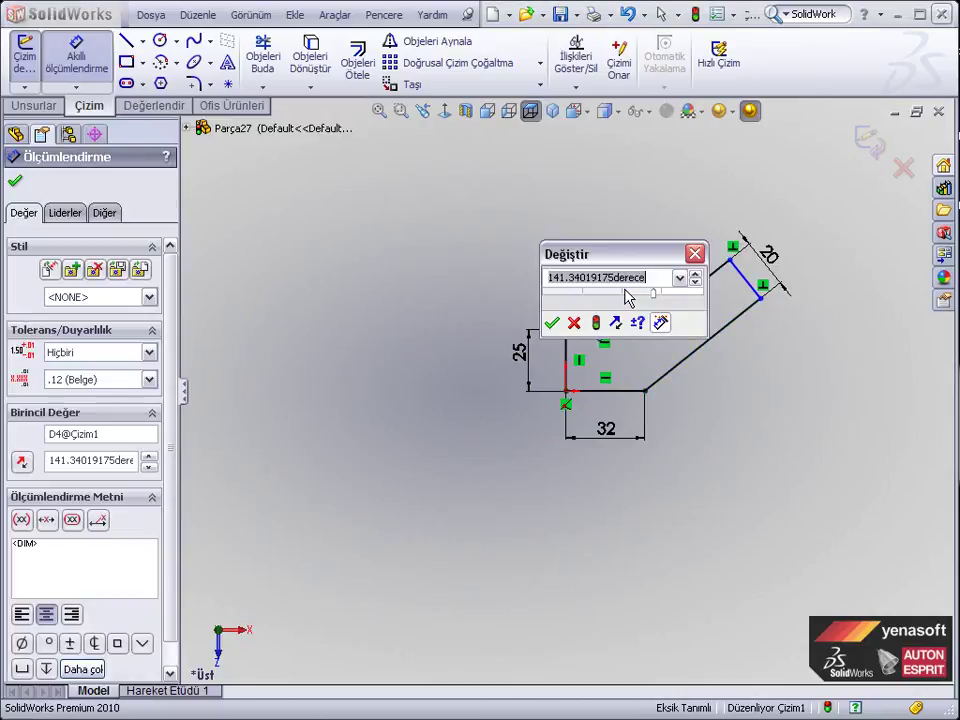
pyautogui.write('125')
pyautogui.press('Return')
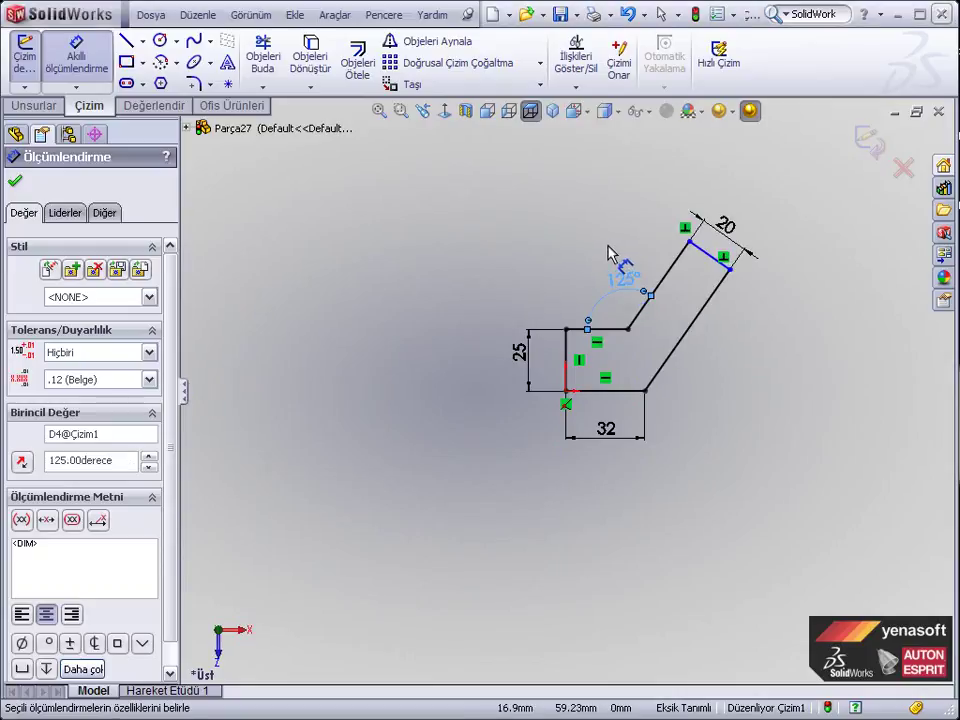
pyautogui.press('Escape')
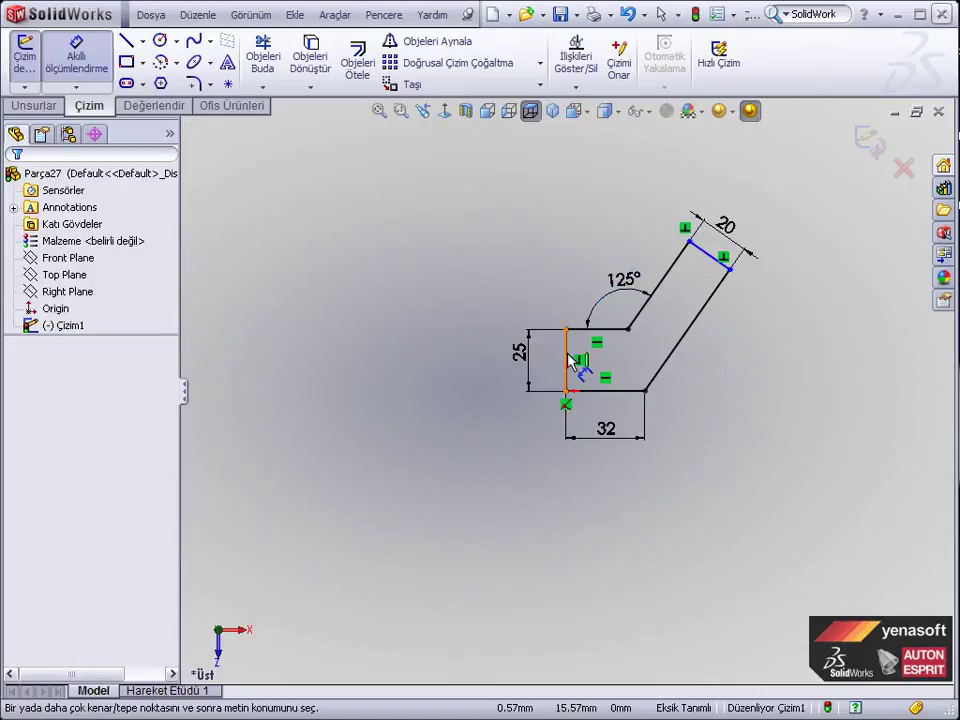
# - Add a 50 mm overall width dimension below the profile and fit the sketch in view
pyautogui.moveTo(568, 360); pyautogui.dragTo(733, 280)
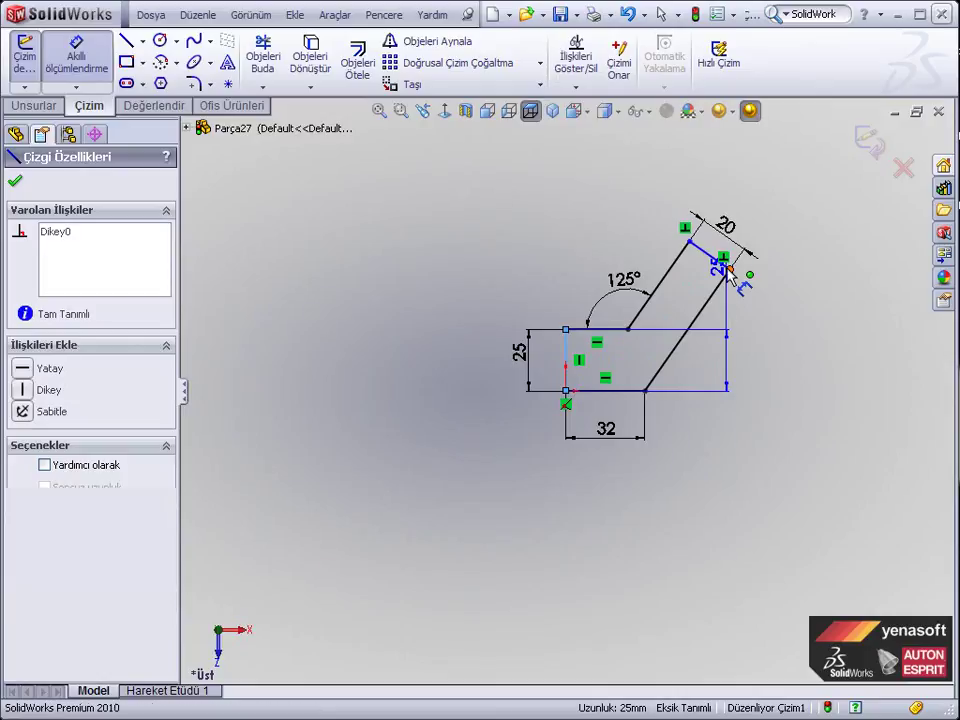
pyautogui.click(729, 269)
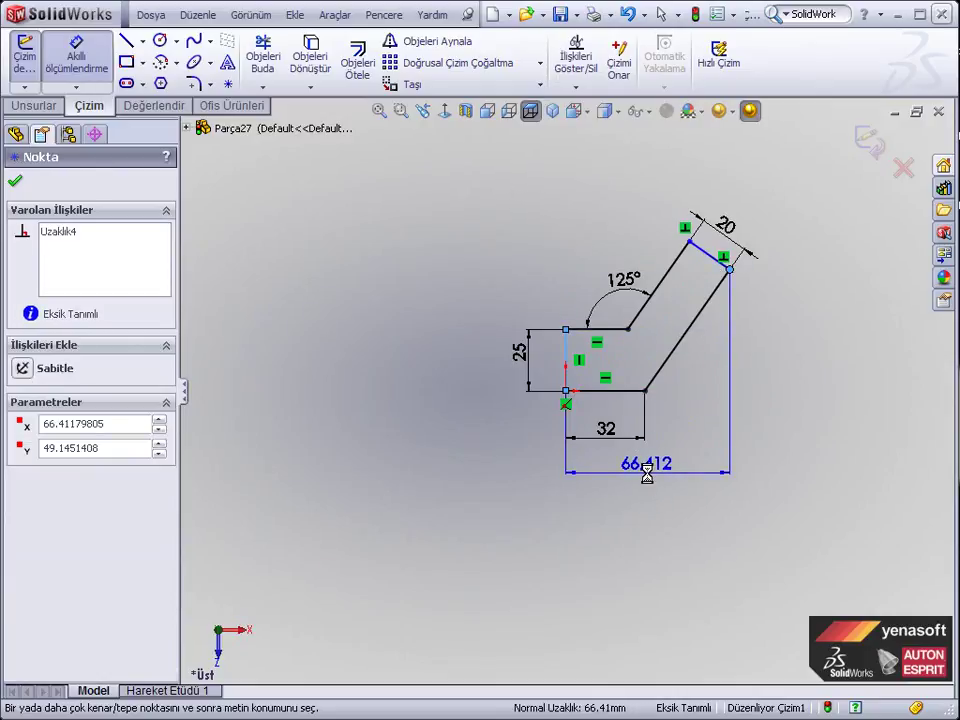
pyautogui.click(648, 478)
pyautogui.write('50')
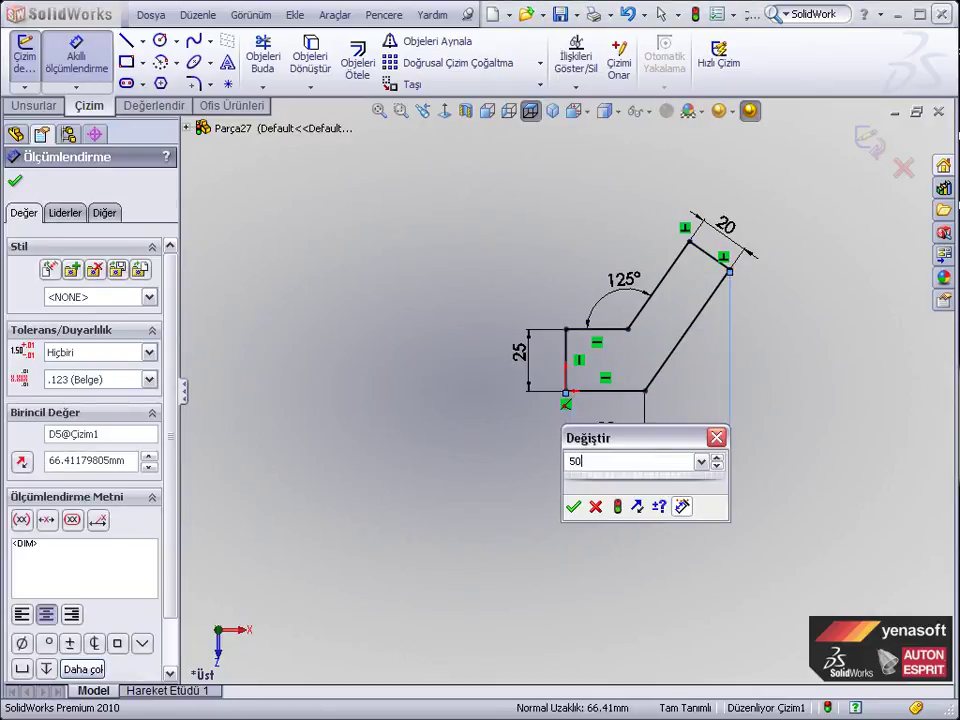
pyautogui.press('Return')
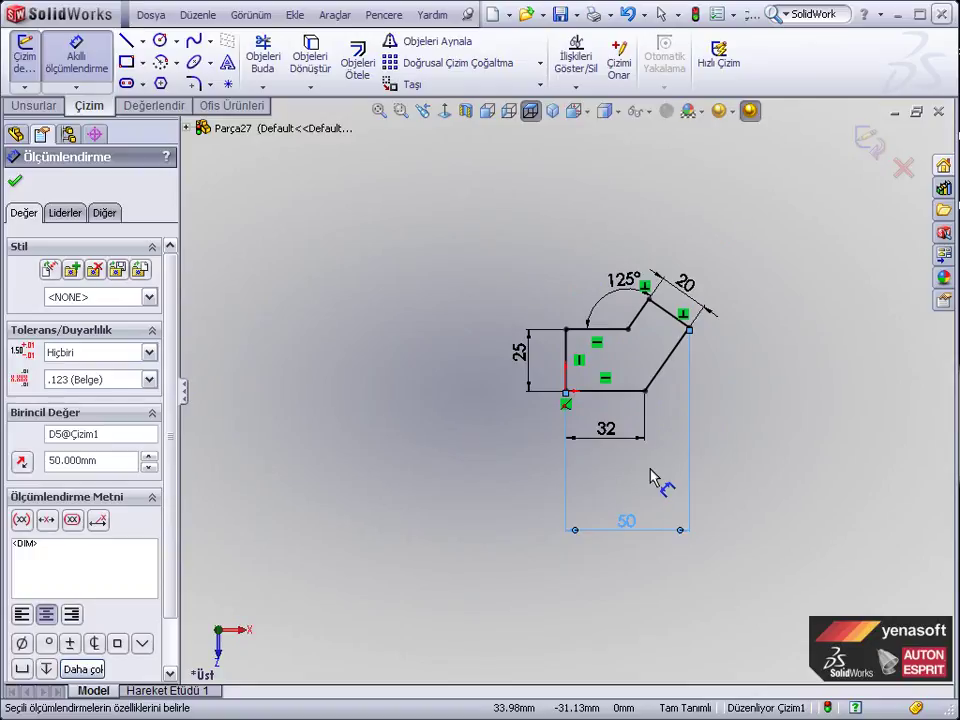
pyautogui.moveTo(622, 522); pyautogui.dragTo(626, 473)
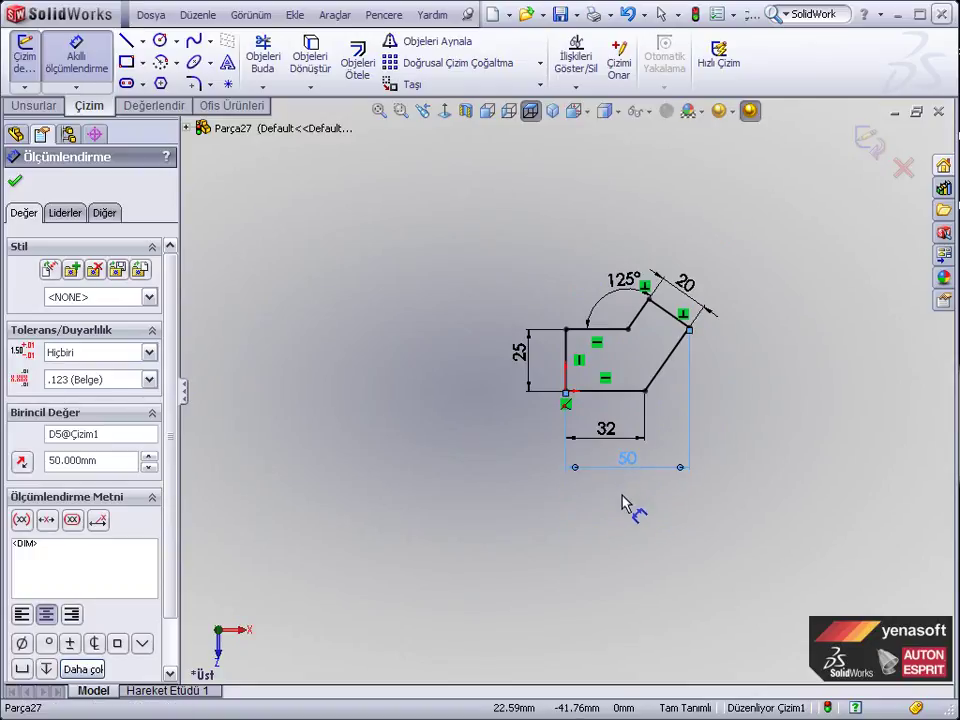
pyautogui.press('f')
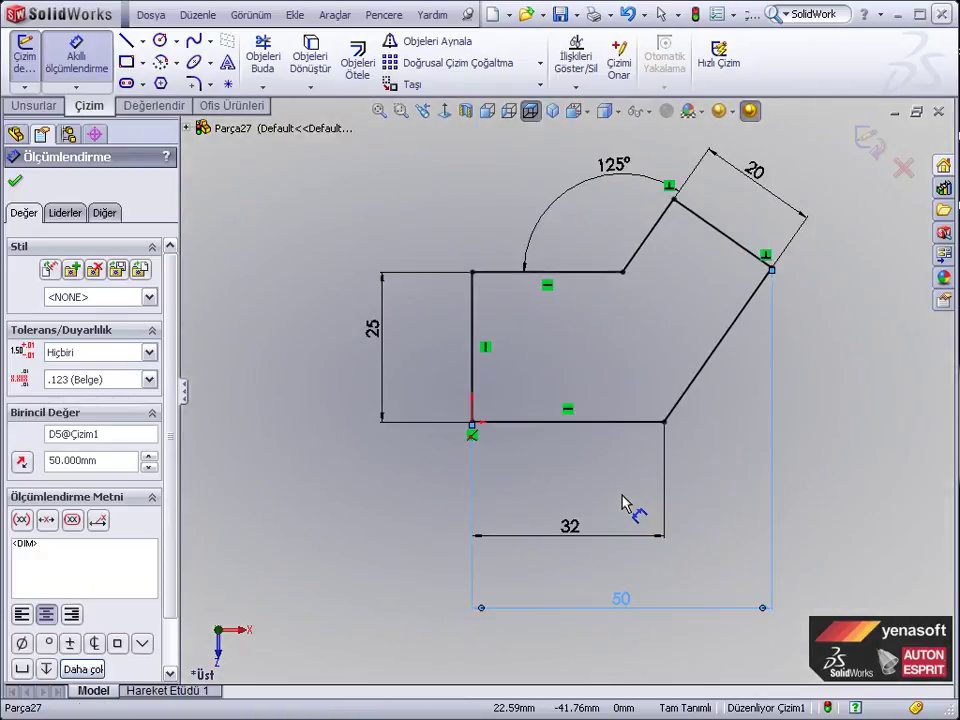
pyautogui.press('Escape')
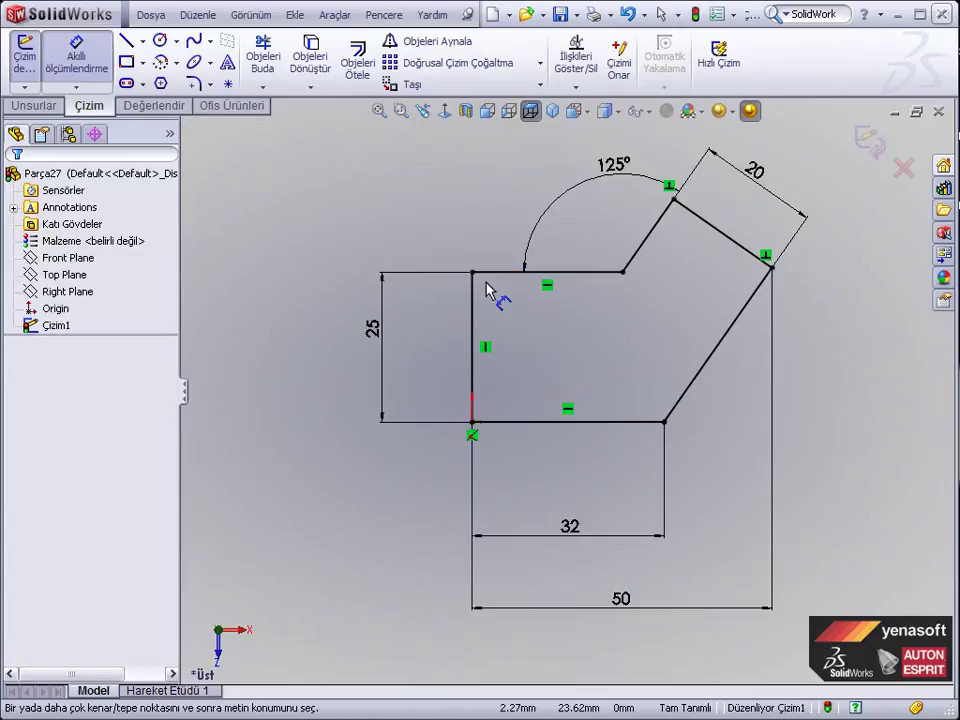
# - Leave dimensioning and start a Sketch Fillet with a 6 mm radius
pyautogui.rightClick(527, 346)
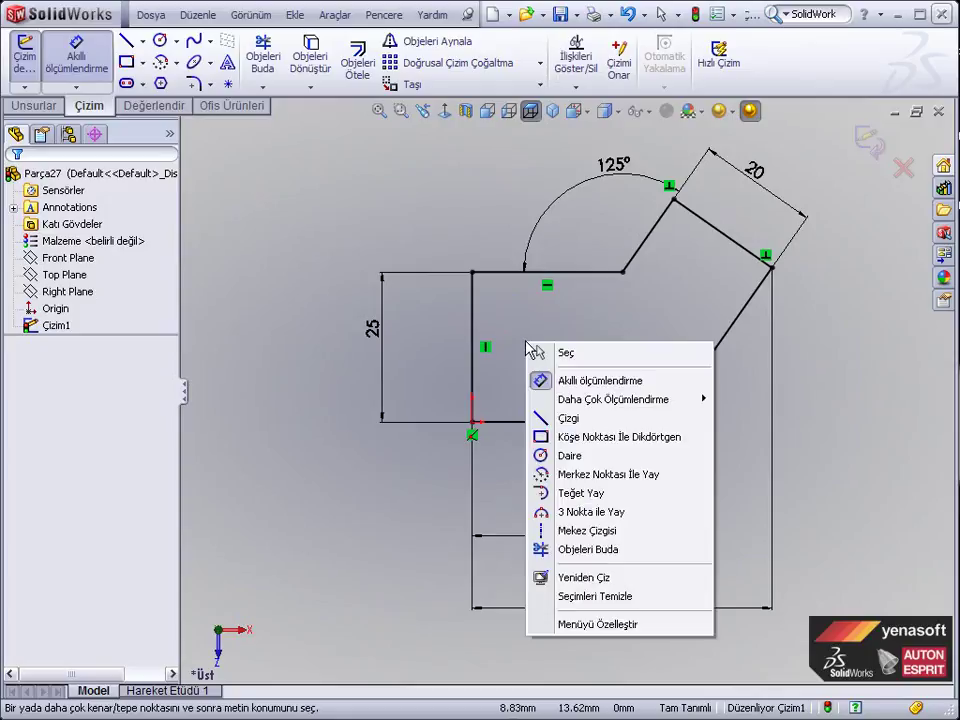
pyautogui.click(572, 388)
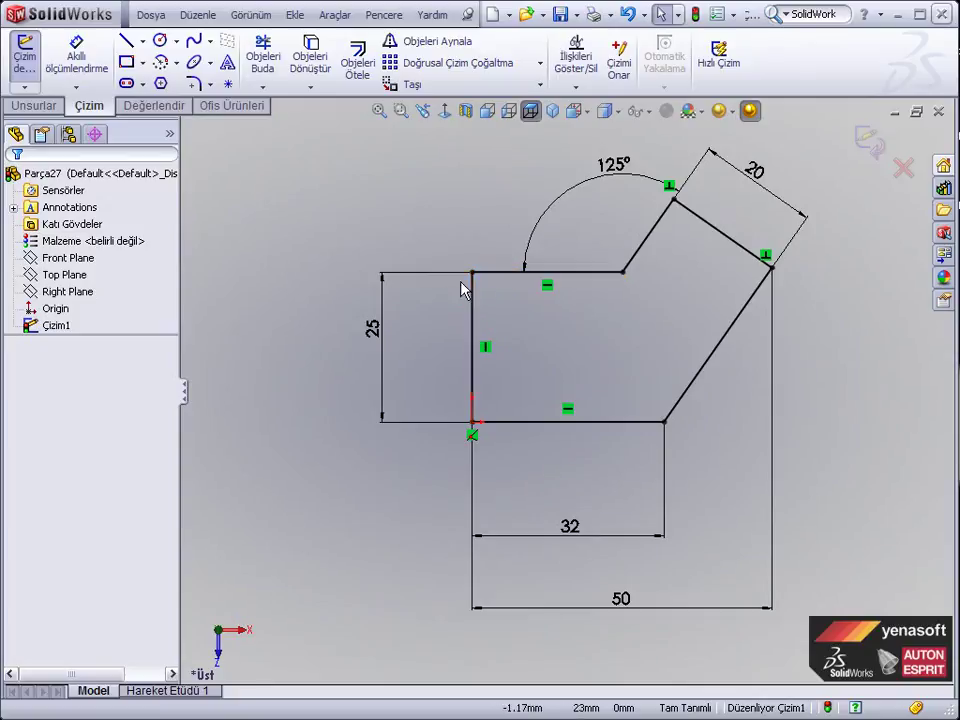
pyautogui.click(195, 85)
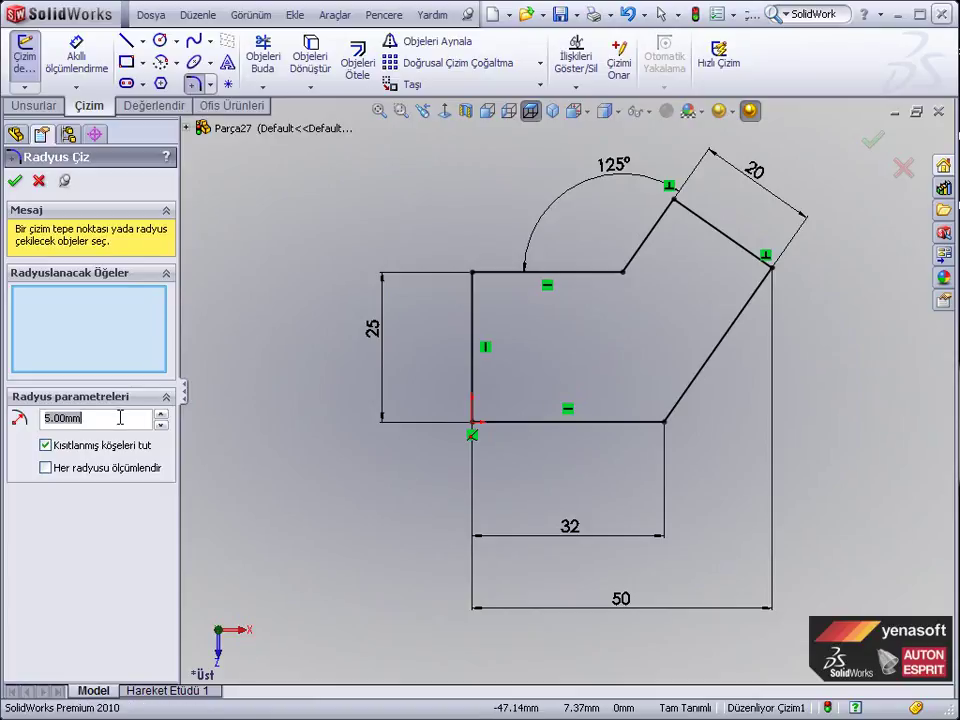
pyautogui.write('6')
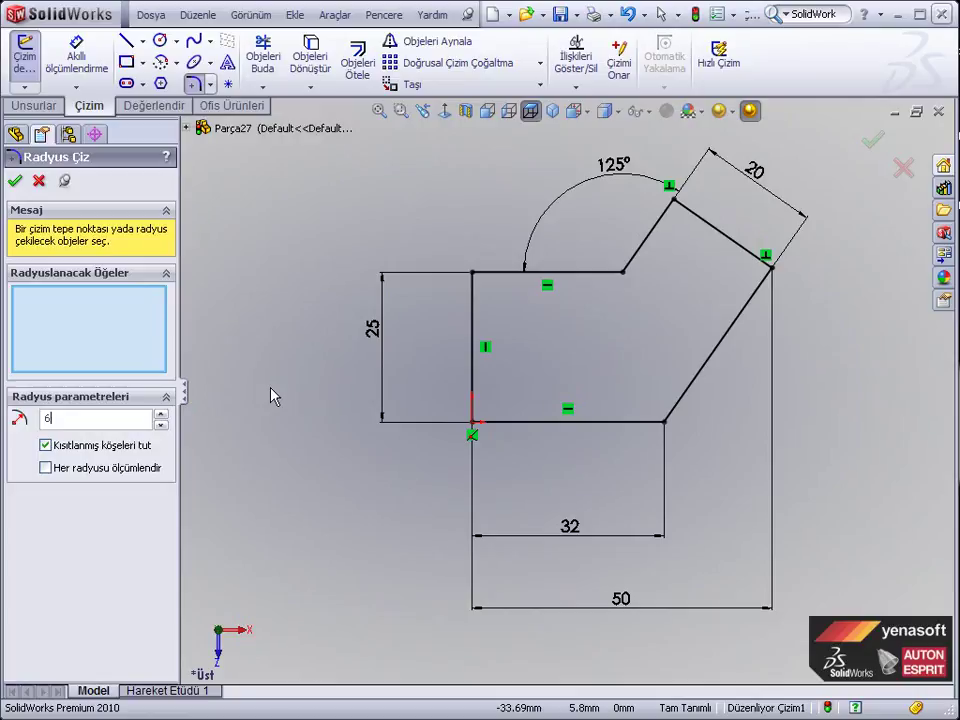
pyautogui.press('Return')
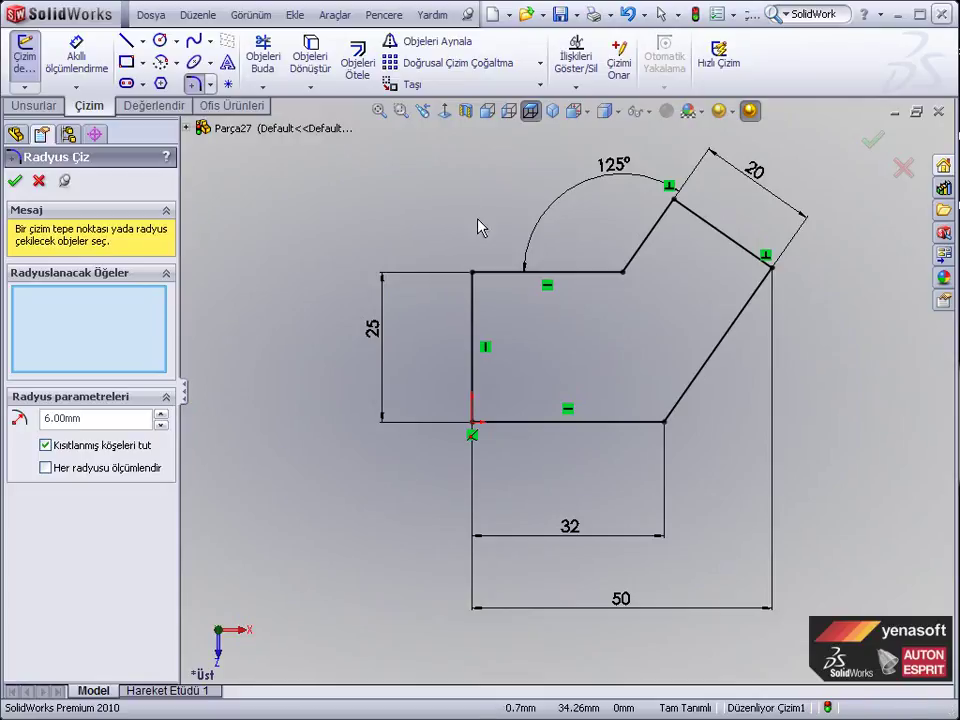
# - Fillet the top-left, bottom-left and remaining corners at R6 and apply
pyautogui.click(497, 277)
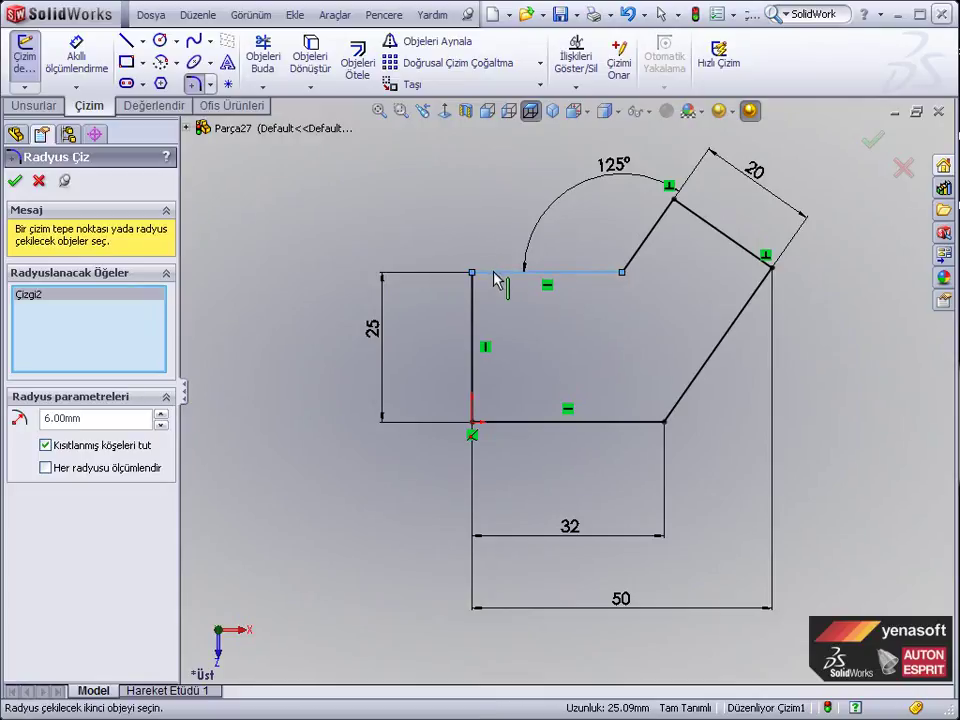
pyautogui.click(477, 336)
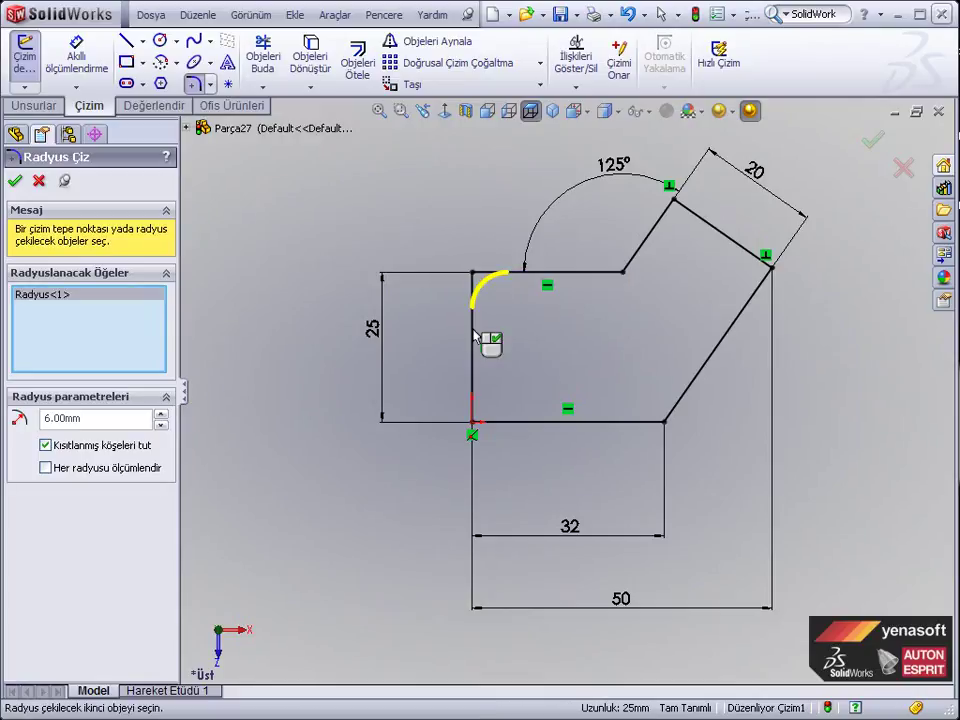
pyautogui.click(473, 426)
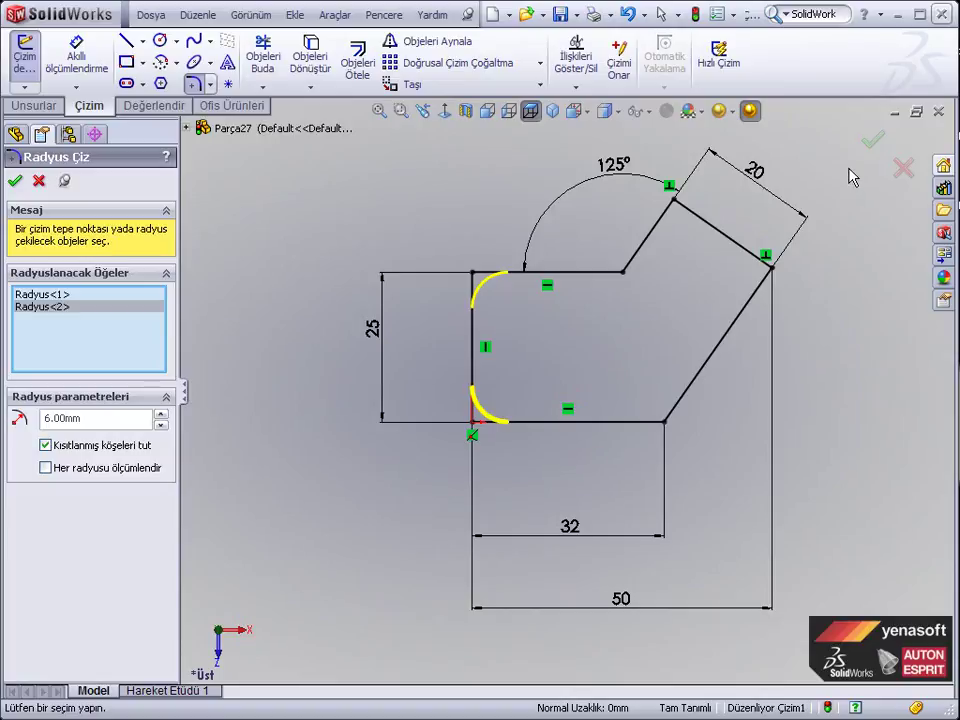
pyautogui.moveTo(849, 168)
pyautogui.mouseDown()
pyautogui.moveTo(736, 240)
pyautogui.moveTo(588, 472)
pyautogui.mouseUp()
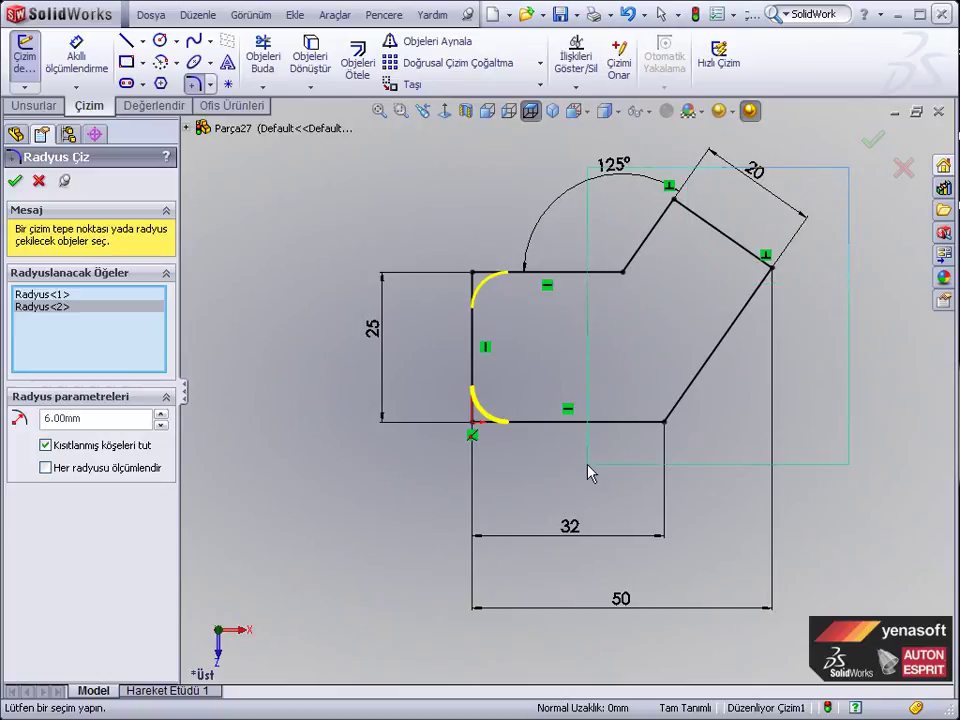
pyautogui.moveTo(588, 466); pyautogui.dragTo(588, 466)
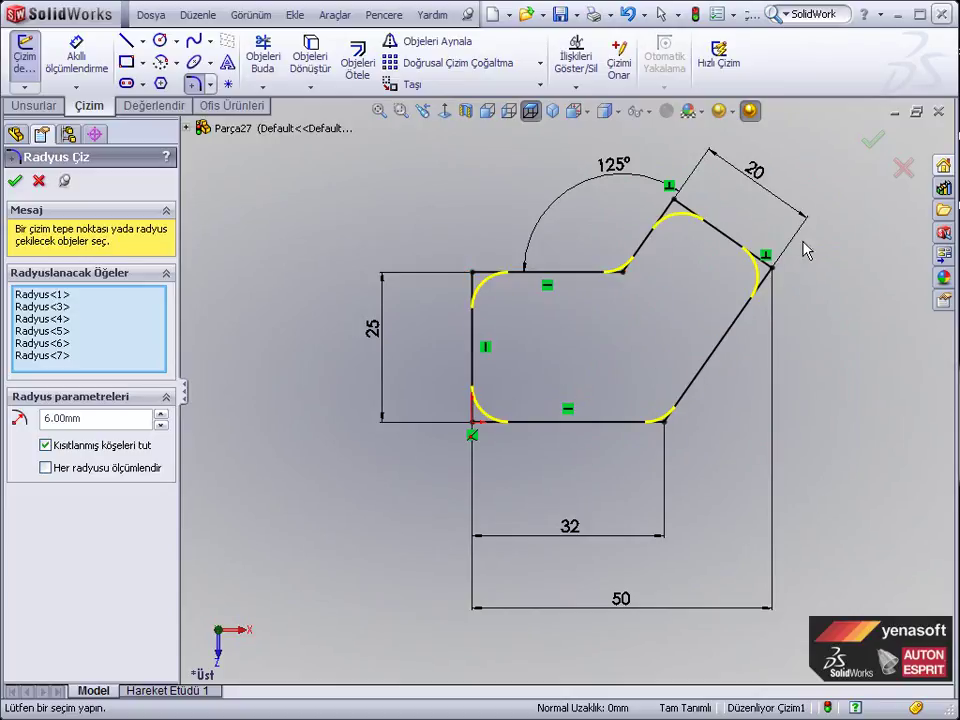
pyautogui.click(873, 146)
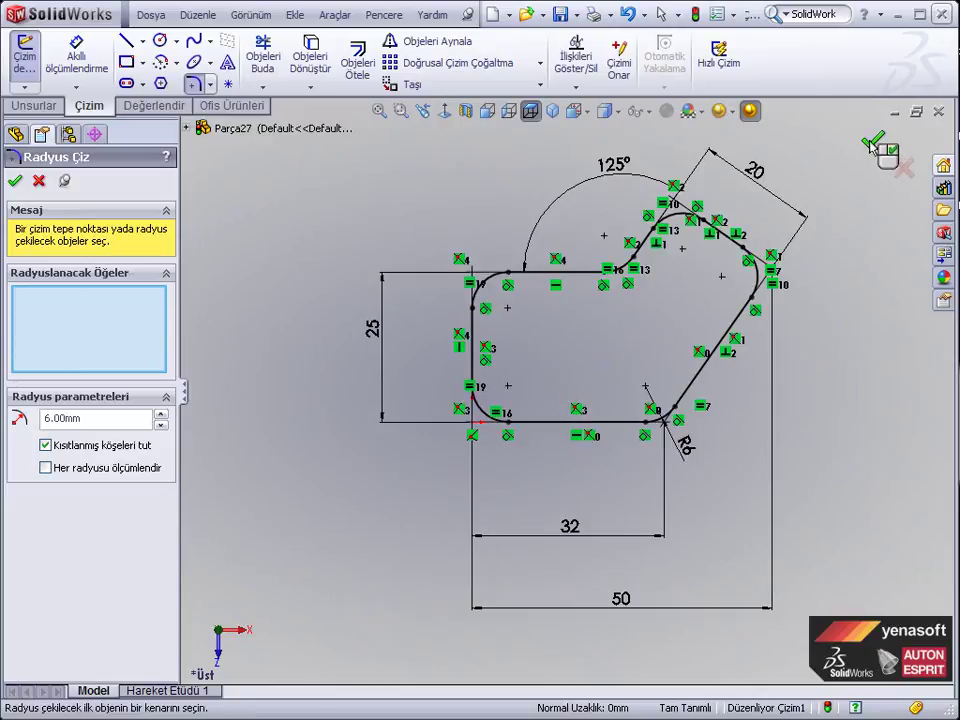
pyautogui.click(873, 146)
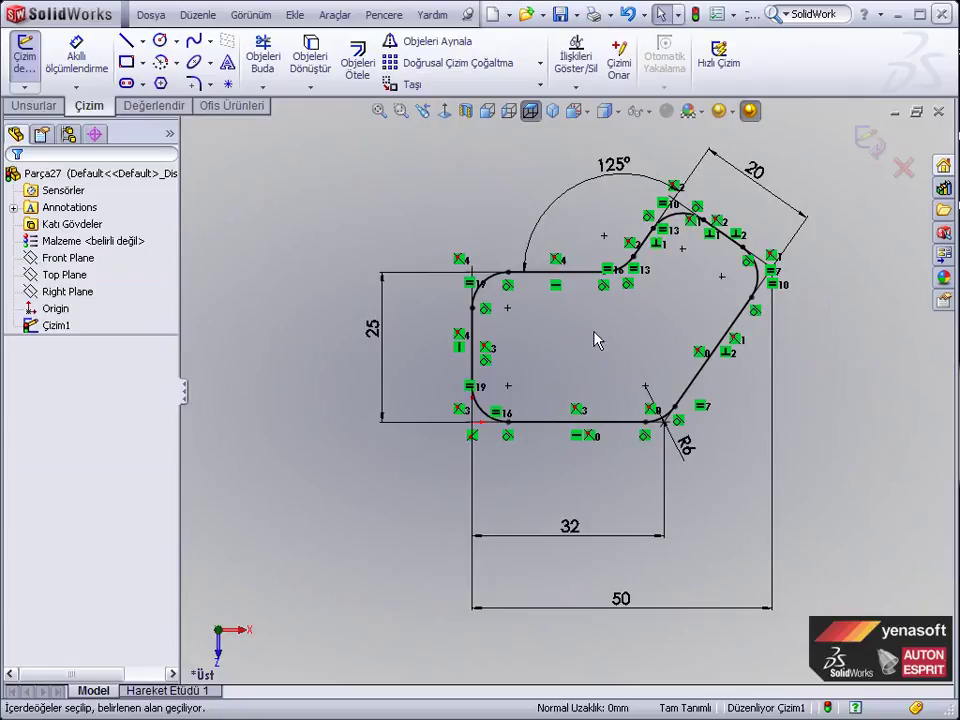
pyautogui.scroll(-2, 594, 340)
pyautogui.scroll(-1, 594, 340)
pyautogui.scroll(-1, 590, 337)
pyautogui.scroll(-1, 588, 336)
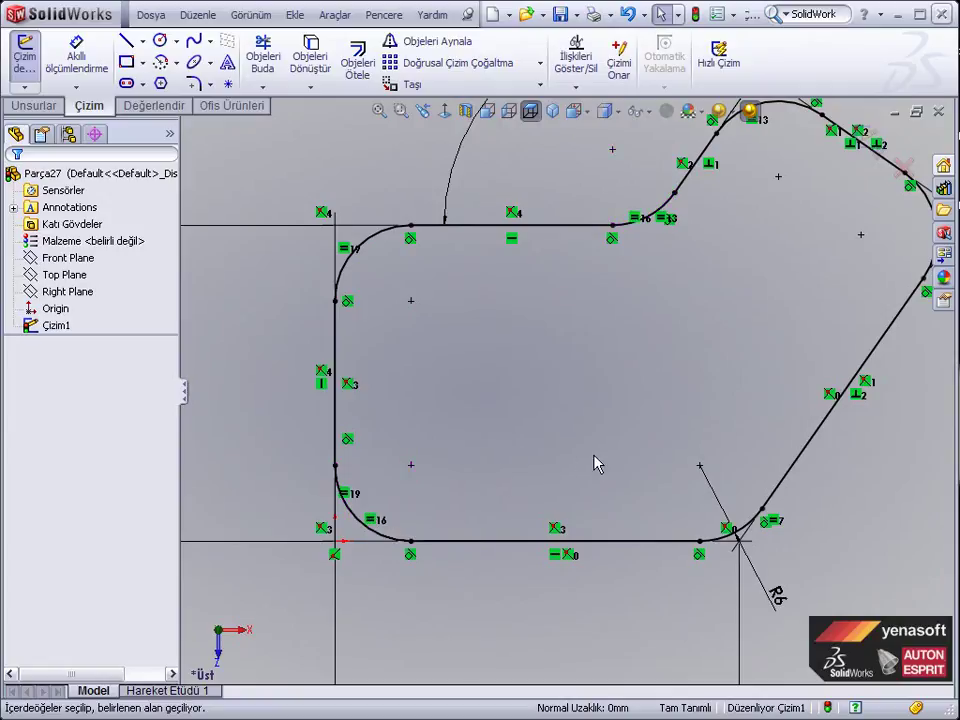
pyautogui.click(771, 497)
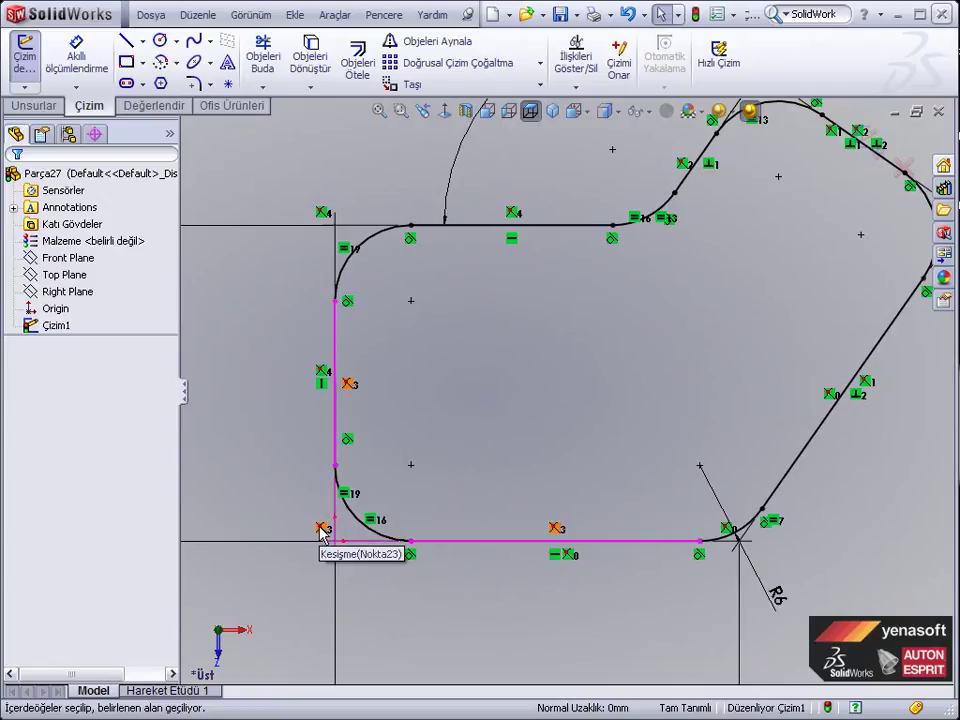
pyautogui.press('Delete')
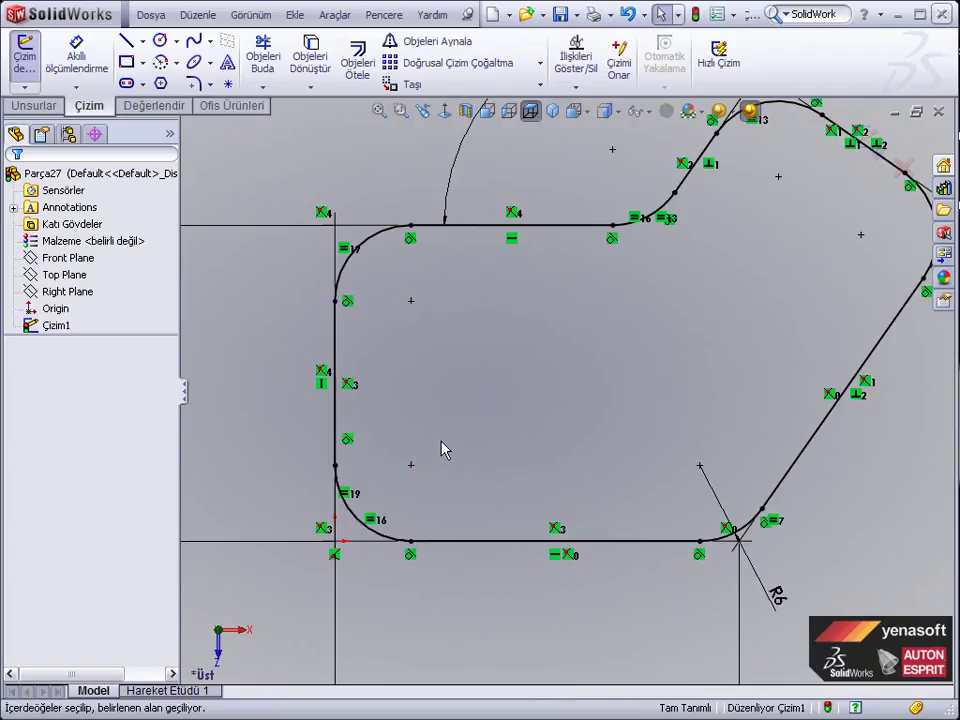
pyautogui.press('f')
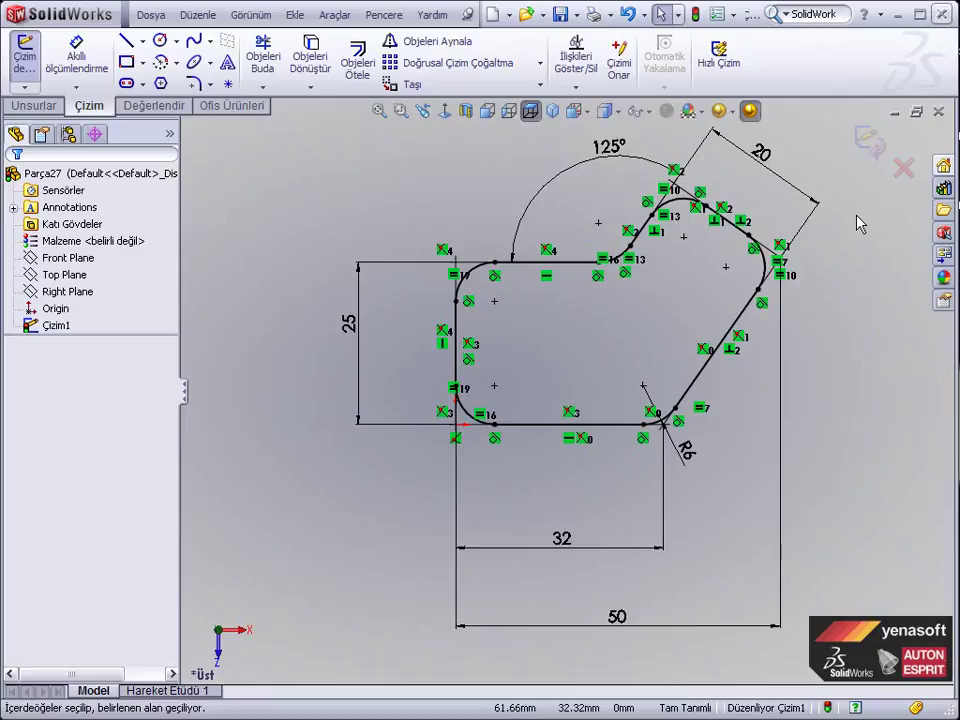
# - Extrude the filleted Çizim1 profile upward as a 6 mm Blind Boss/Base
pyautogui.click(868, 143)
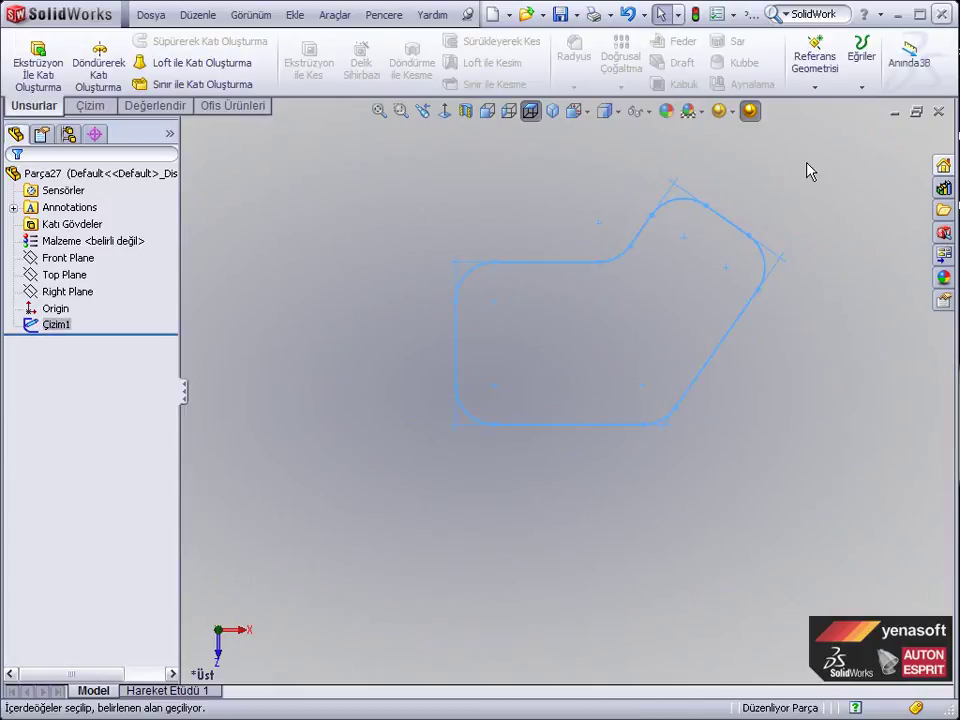
pyautogui.click(40, 80)
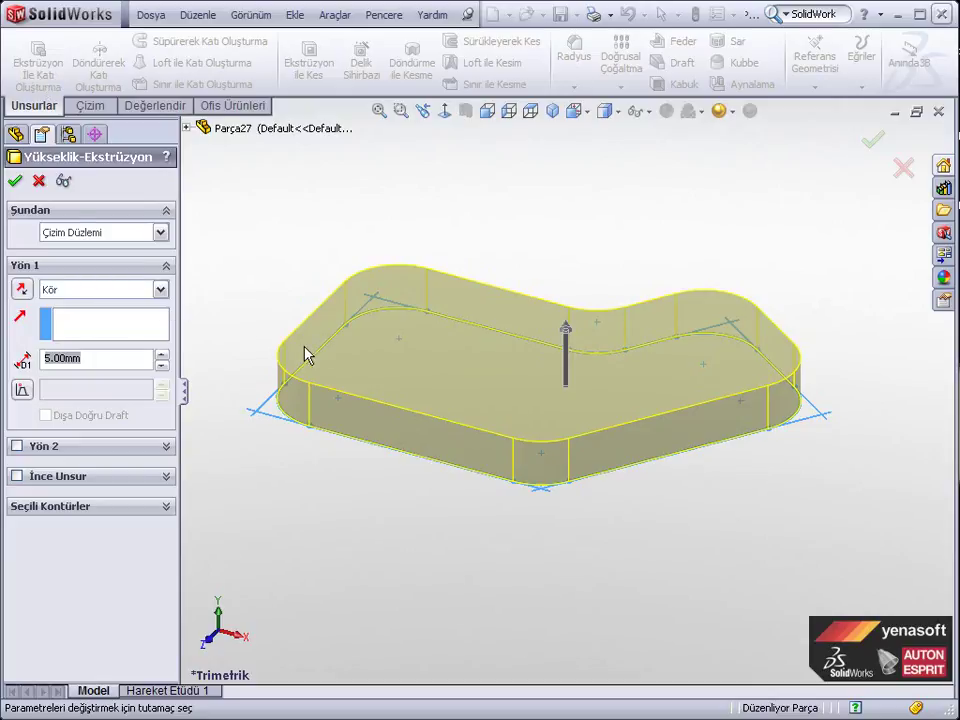
pyautogui.click(22, 290)
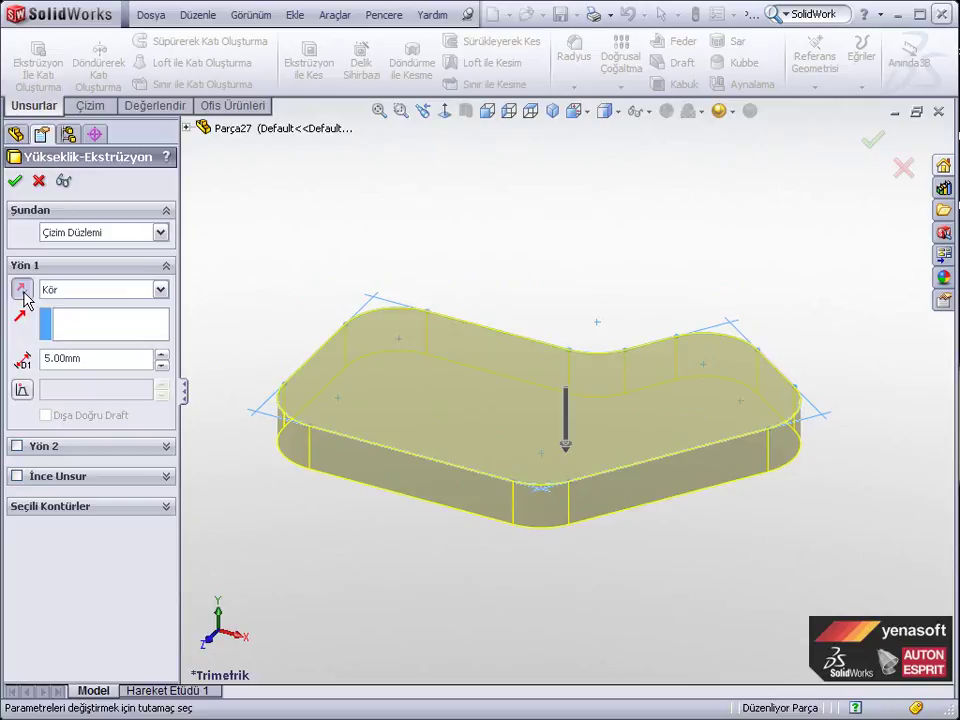
pyautogui.click(23, 291)
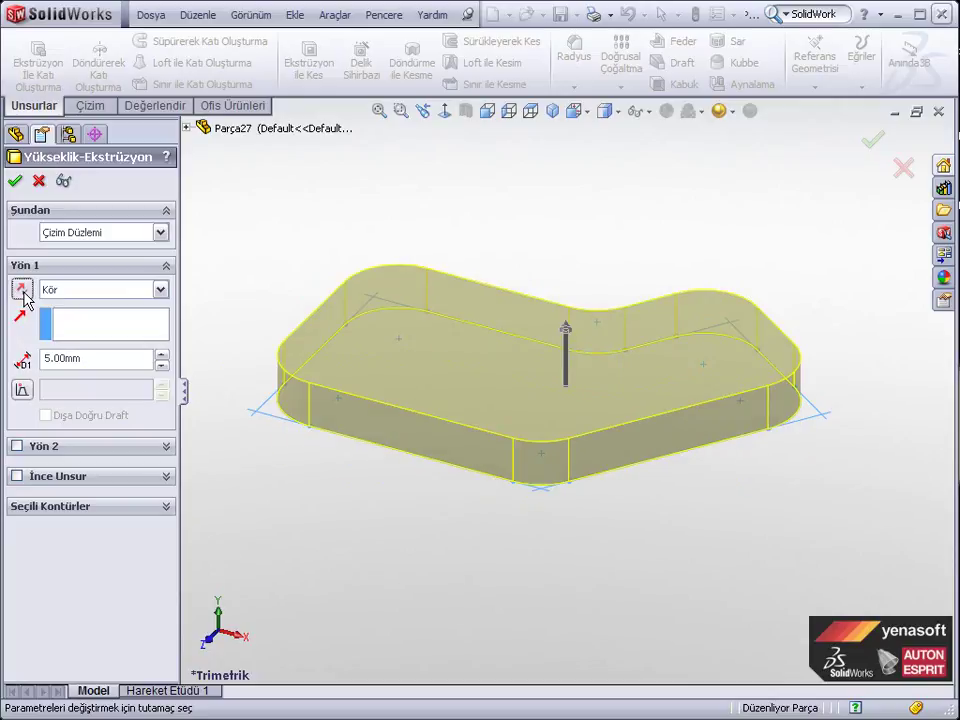
pyautogui.moveTo(109, 360); pyautogui.dragTo(47, 358)
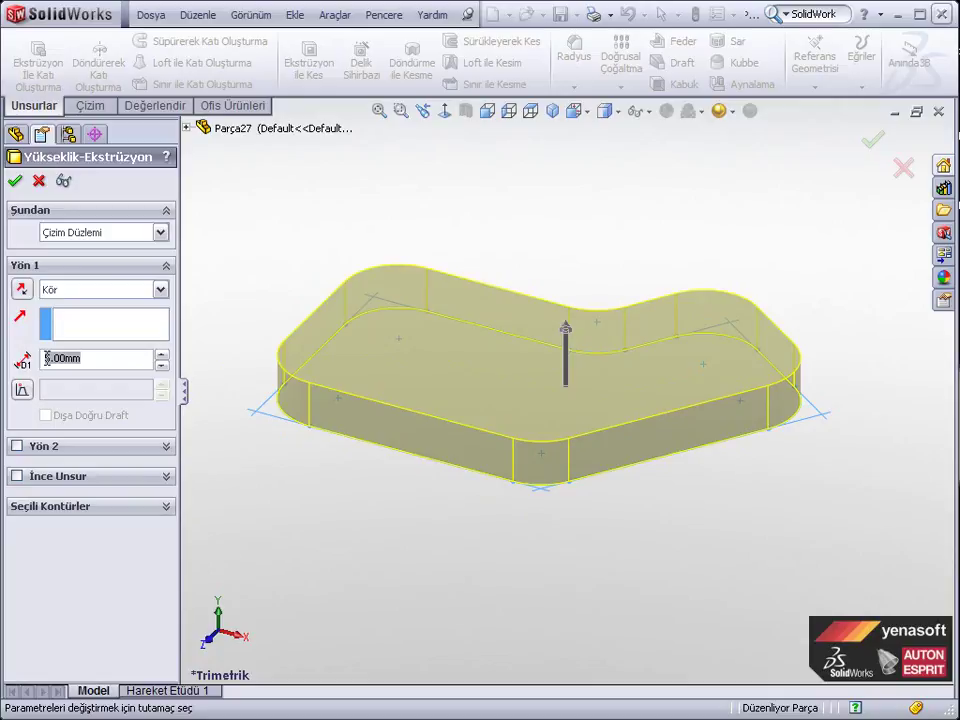
pyautogui.write('6')
pyautogui.press('Return')
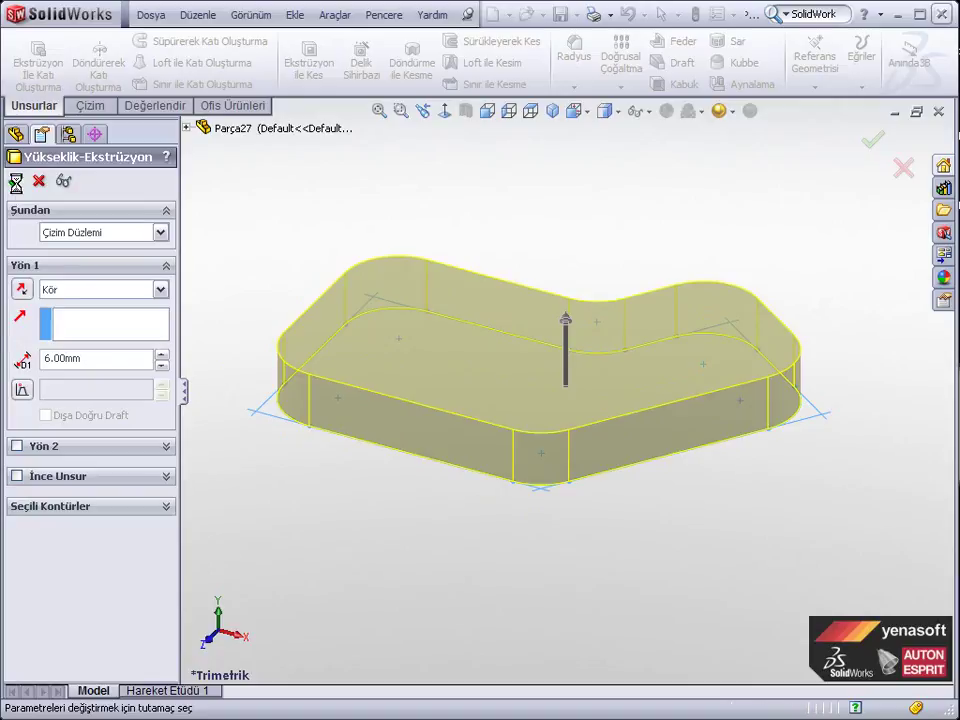
pyautogui.click(16, 183)
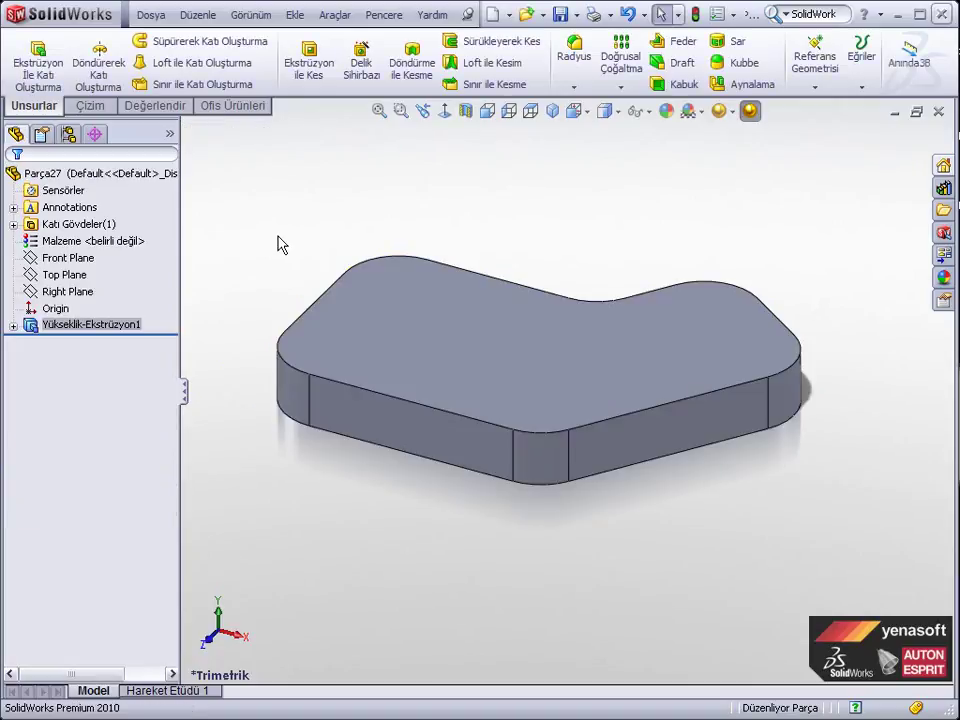